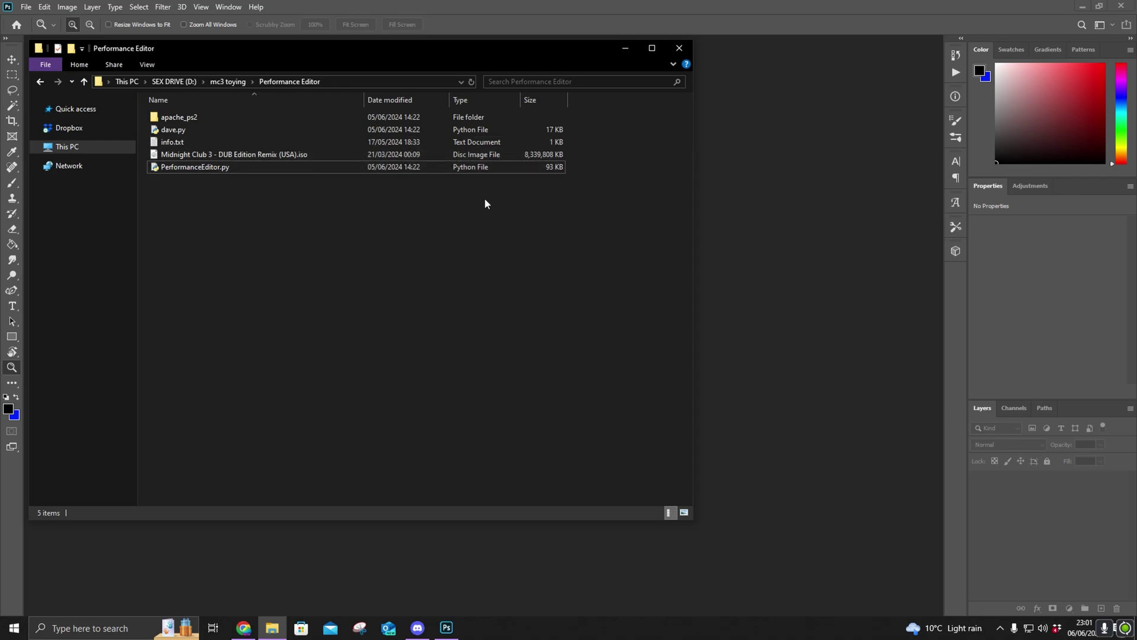
# - Select the Midnight Club 3 ISO in the Performance Editor folder
pyautogui.moveTo(354, 250); pyautogui.dragTo(172, 112)
pyautogui.click(222, 228)
pyautogui.moveTo(209, 223); pyautogui.dragTo(164, 113)
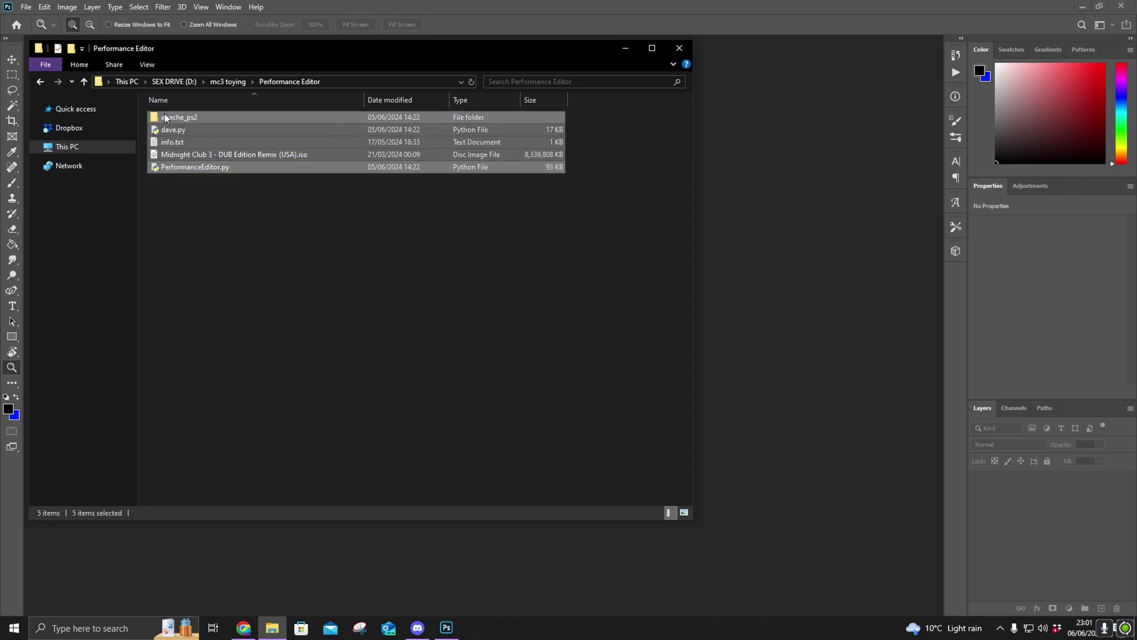
pyautogui.click(229, 214)
pyautogui.click(283, 154)
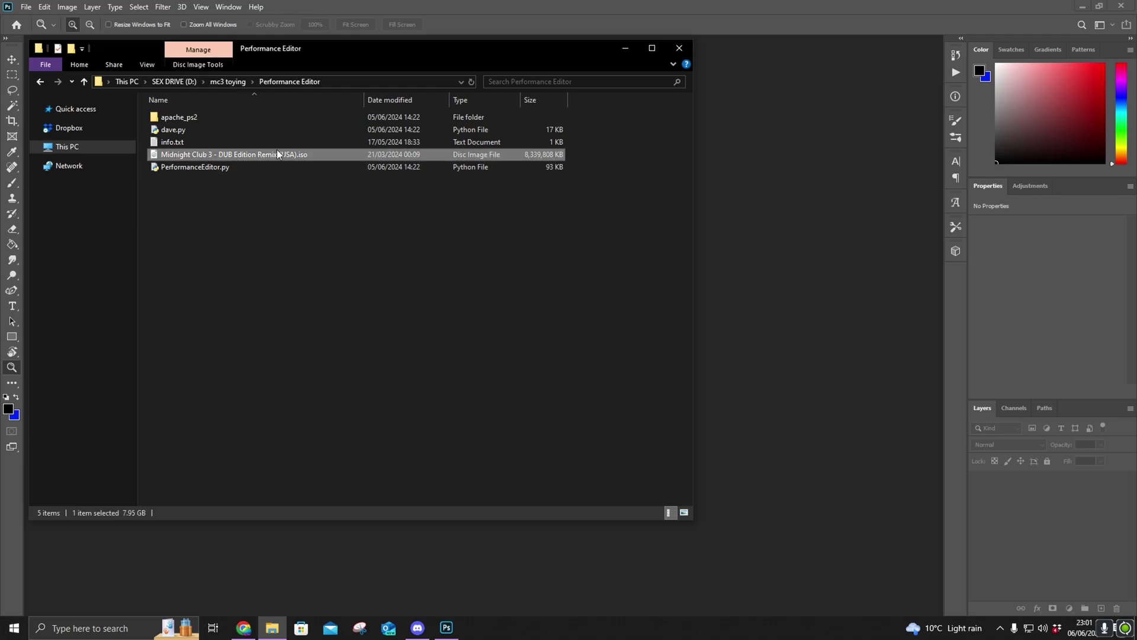
pyautogui.click(402, 238)
pyautogui.click(337, 154)
pyautogui.rightClick(337, 155)
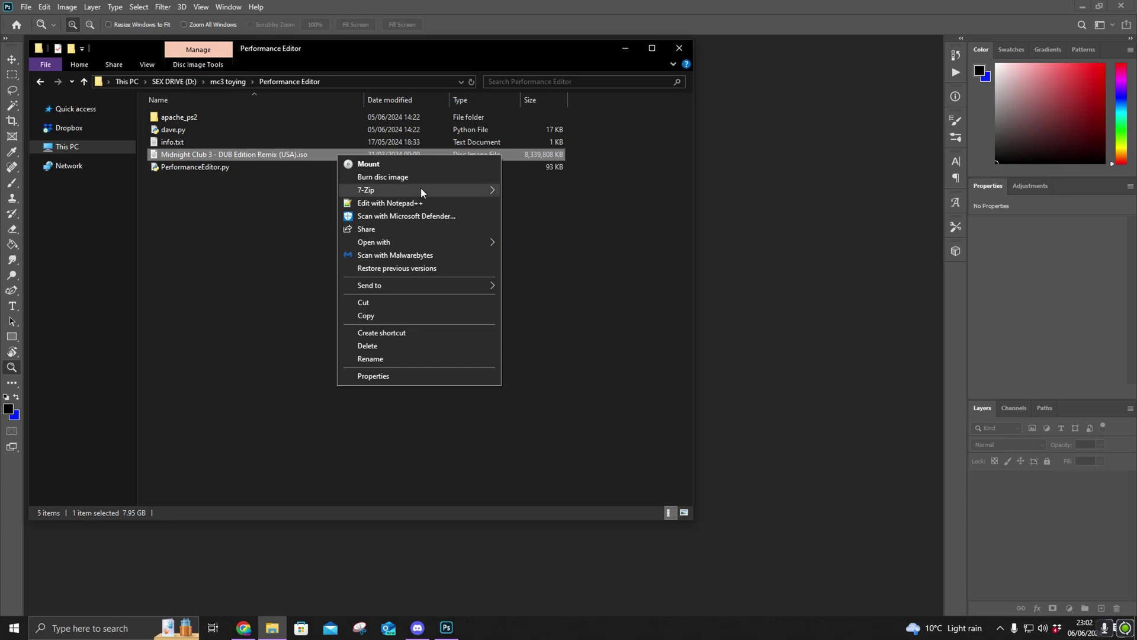
# - Open the ISO in 7-Zip, copy ASSETS.DAT into Performance Editor, and close the archive
pyautogui.moveTo(420, 190)
pyautogui.click(535, 193)
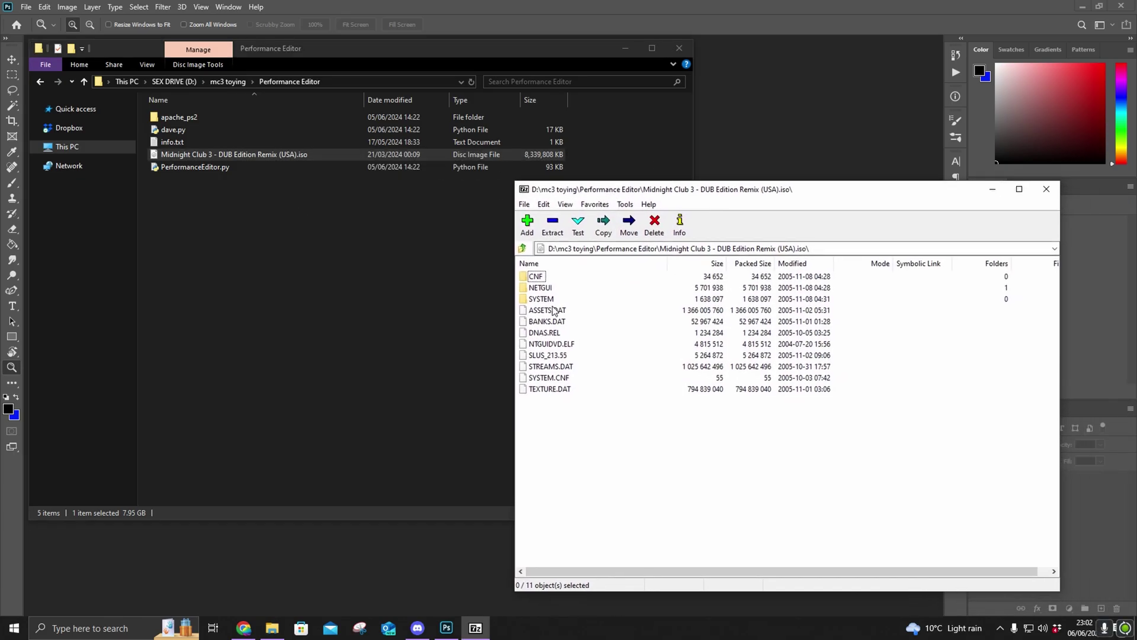
pyautogui.click(541, 311)
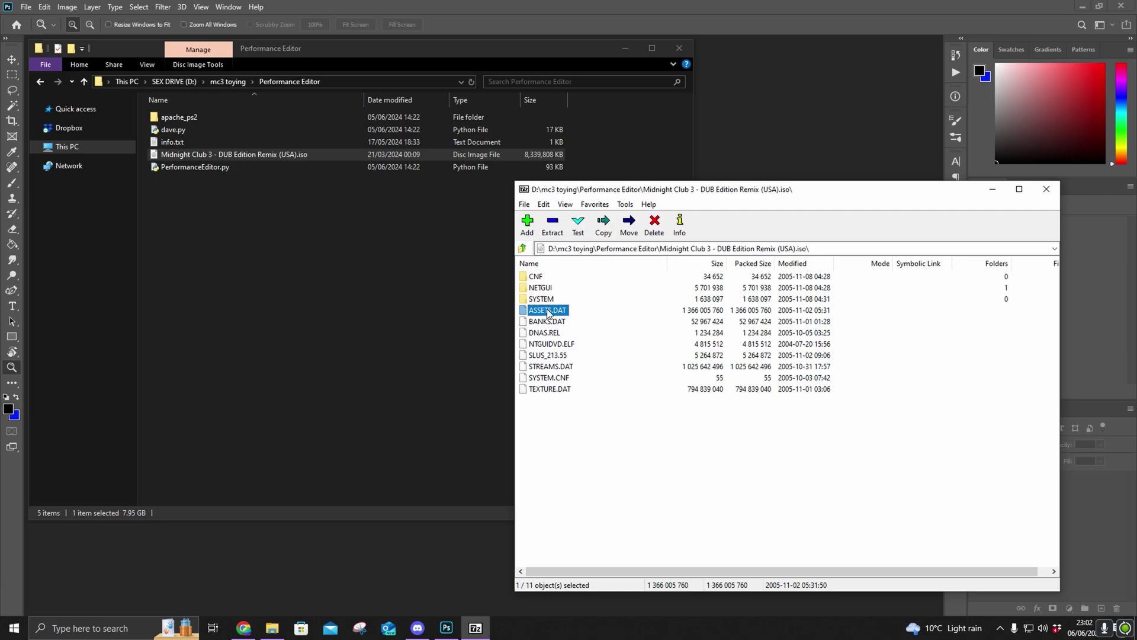
pyautogui.moveTo(548, 313); pyautogui.dragTo(227, 294)
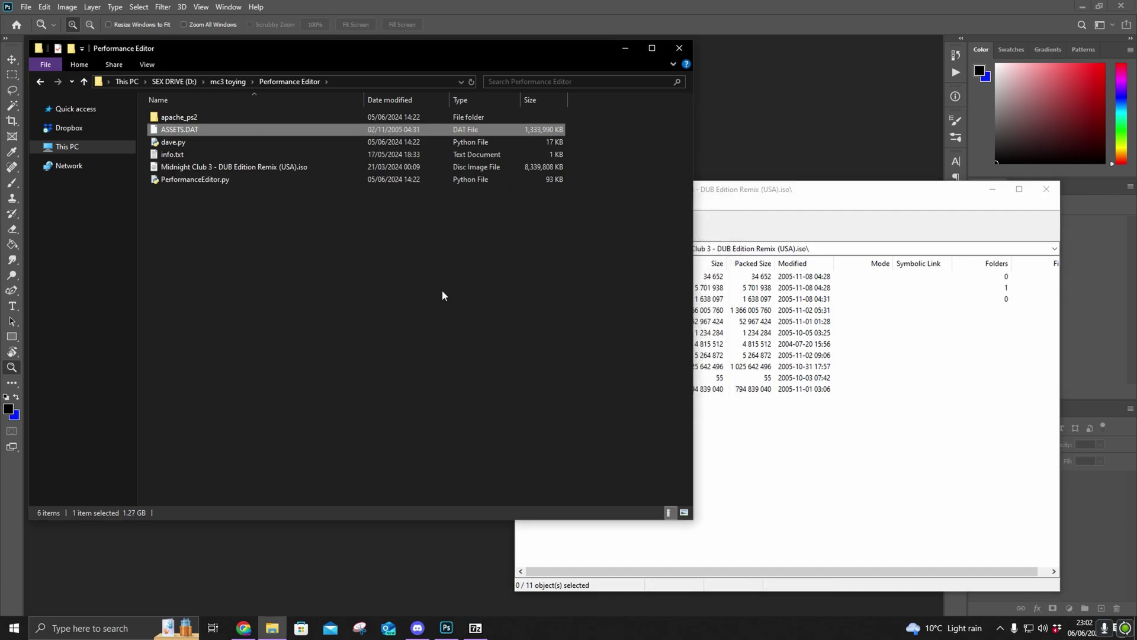
pyautogui.click(314, 251)
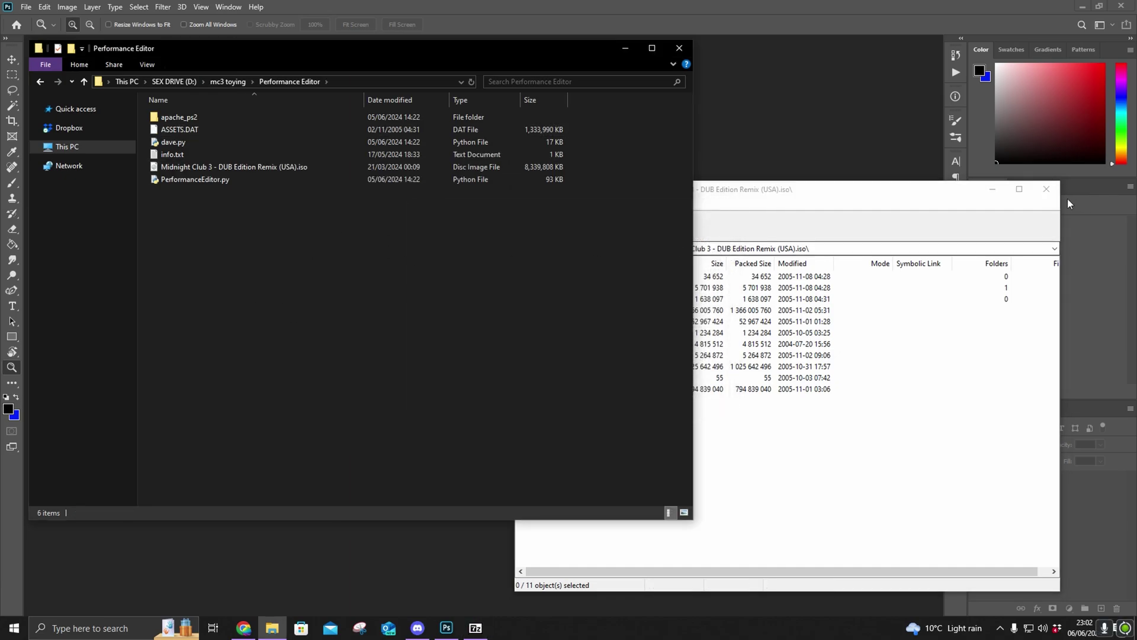
pyautogui.click(1045, 190)
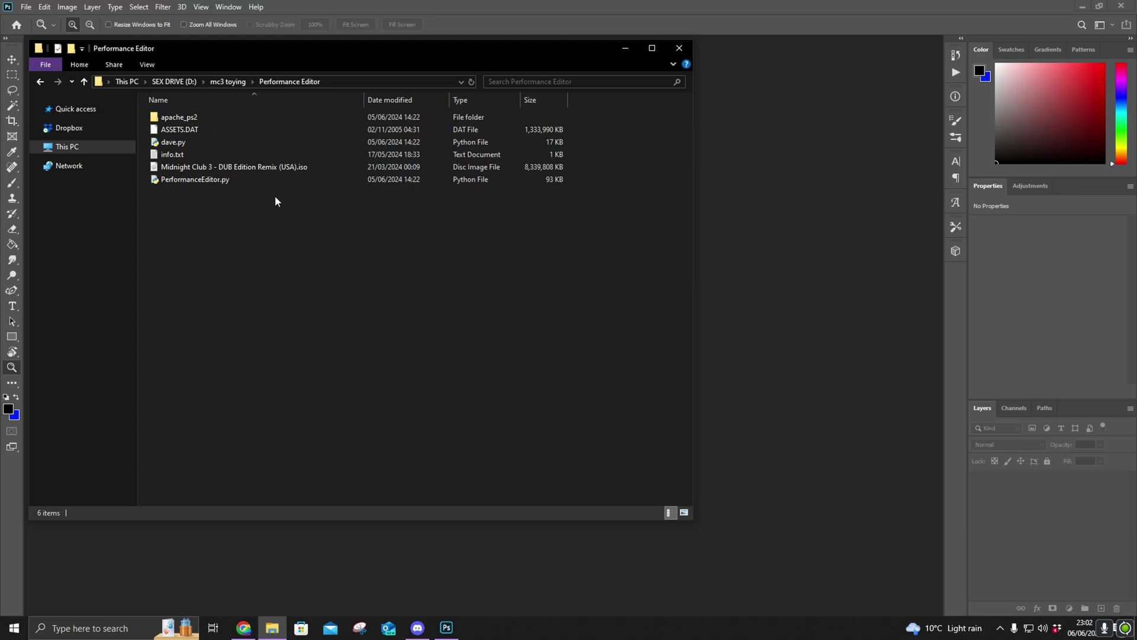
pyautogui.click(180, 144)
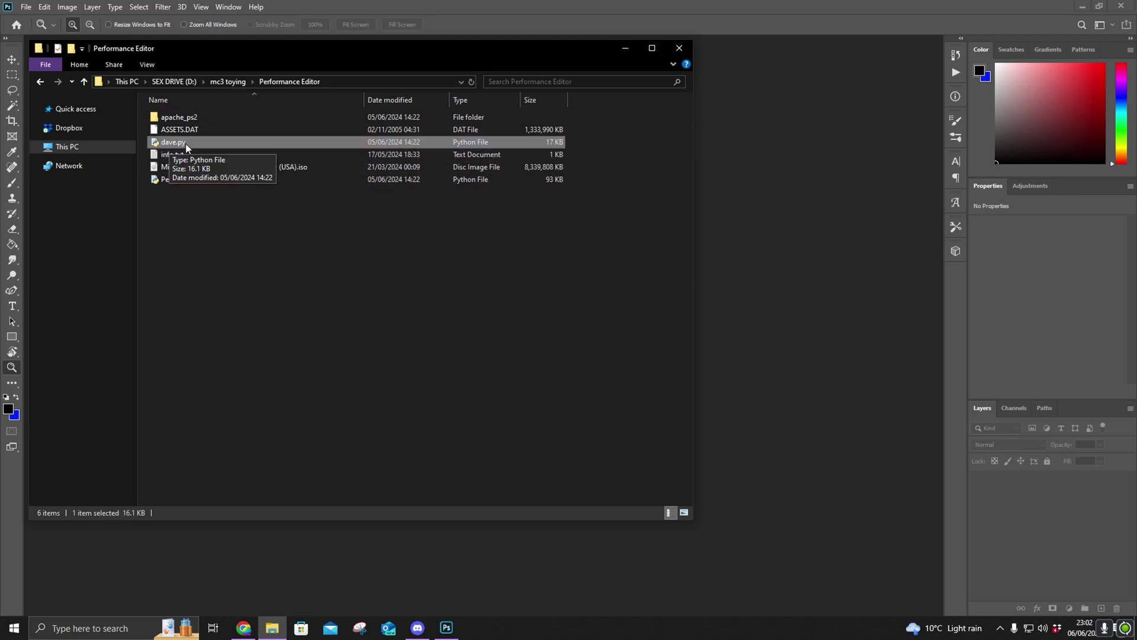
# - Open info.txt in Notepad and select the decompile command python dave.py X ASSETS.DAT
pyautogui.click(181, 129)
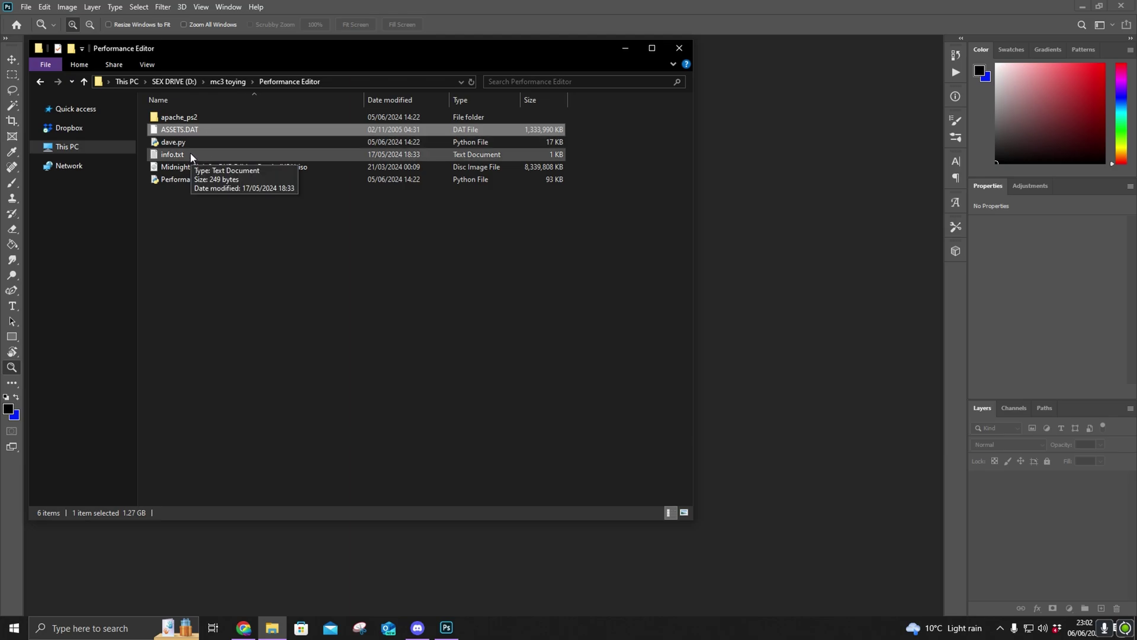
pyautogui.doubleClick(191, 154)
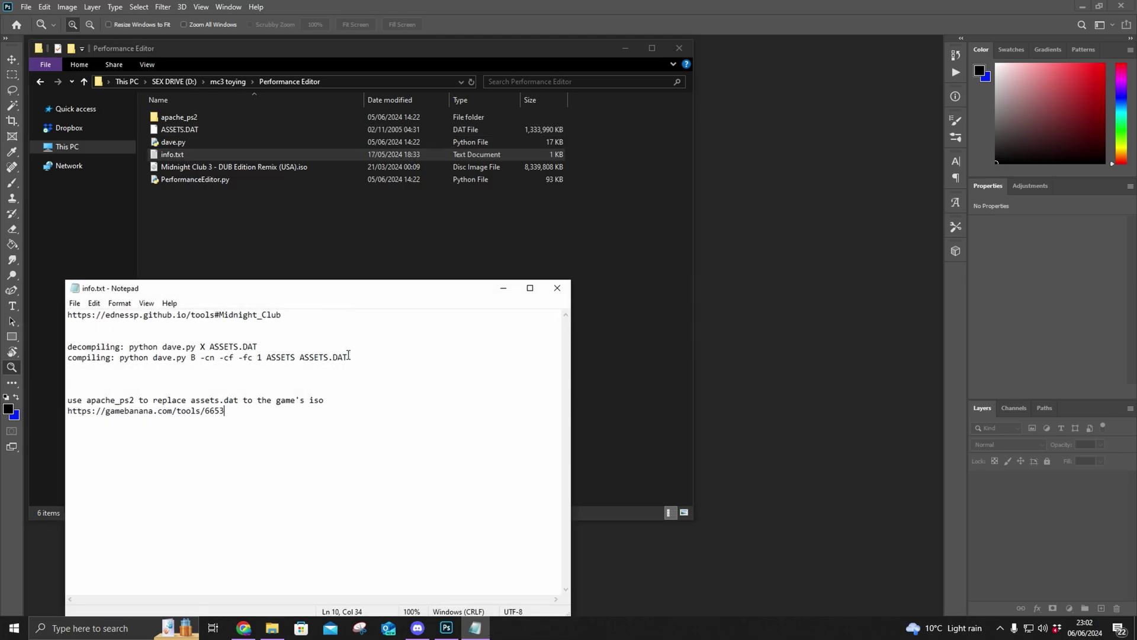
pyautogui.moveTo(293, 346); pyautogui.dragTo(172, 346)
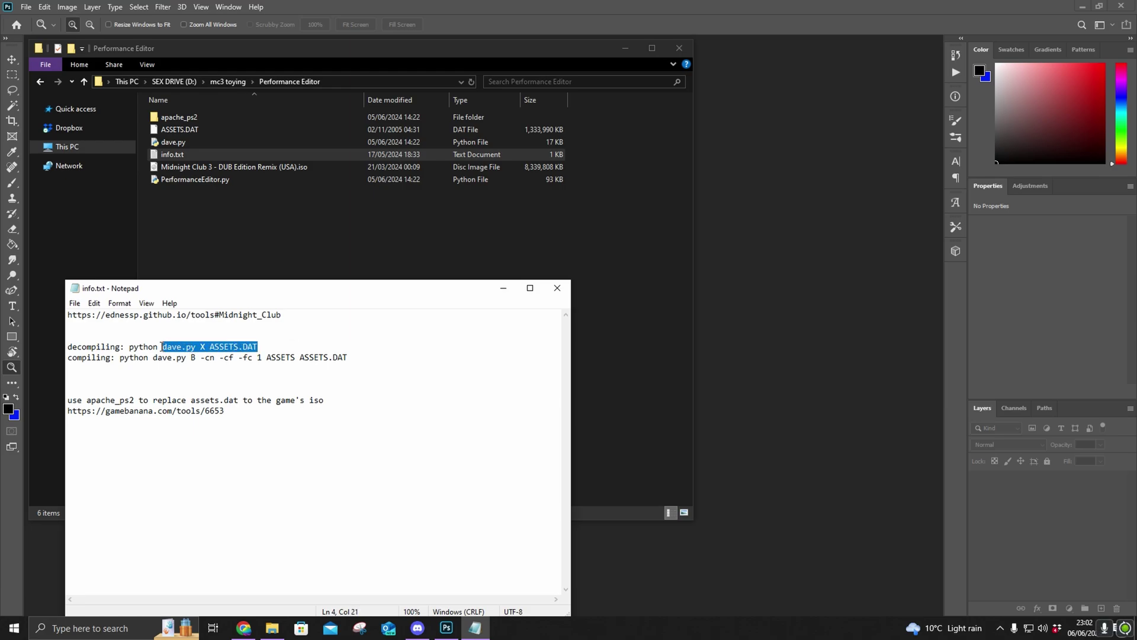
pyautogui.click(228, 229)
pyautogui.click(173, 130)
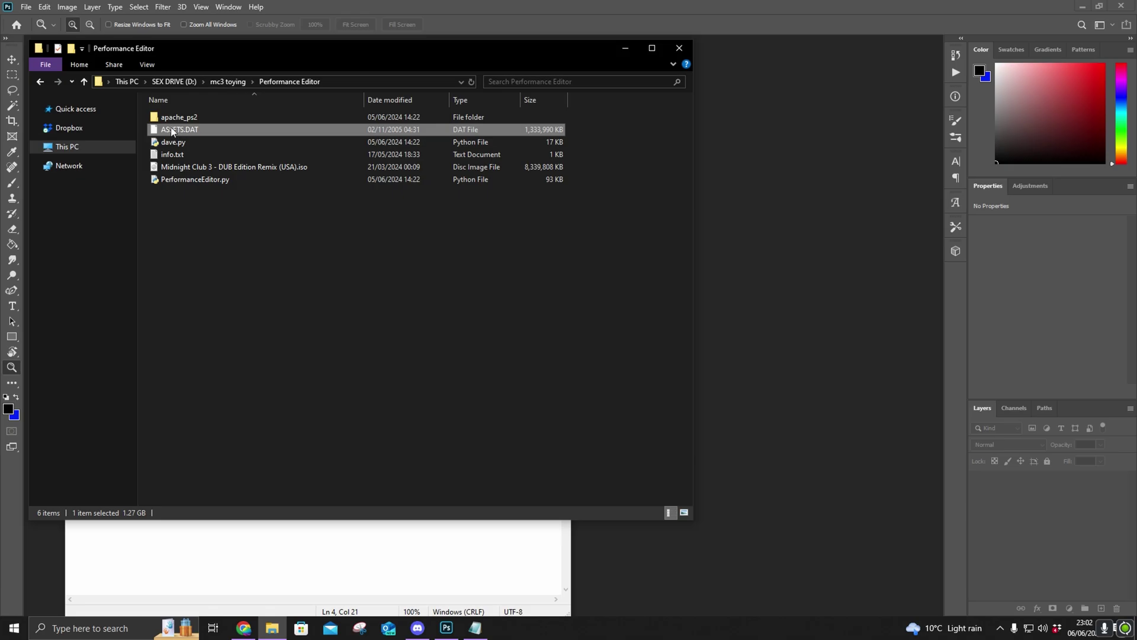
pyautogui.click(361, 307)
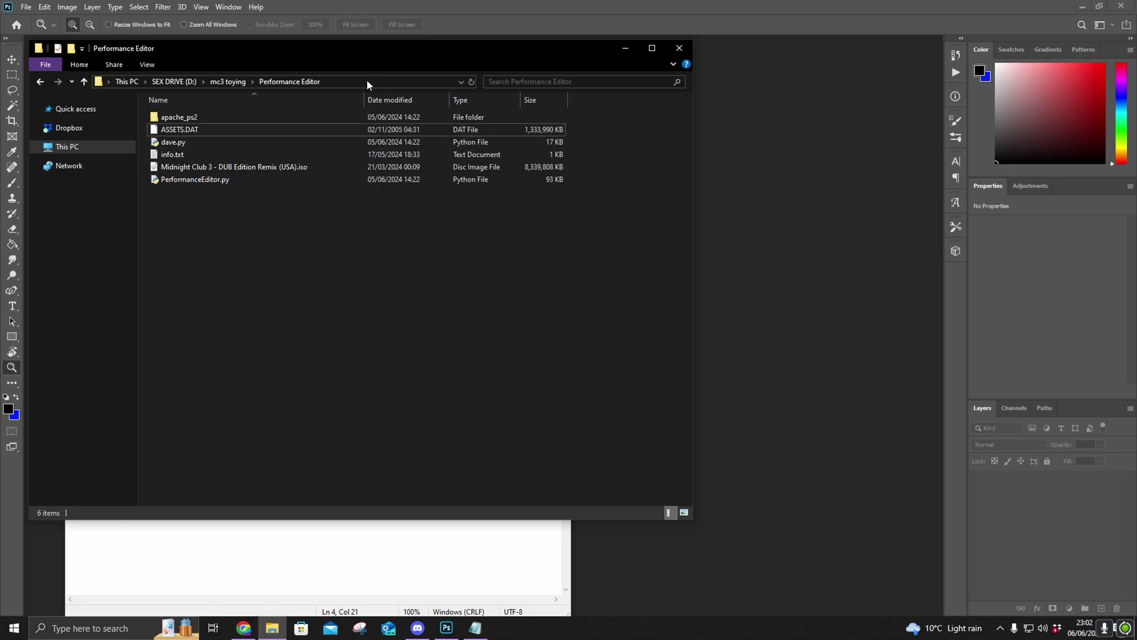
pyautogui.click(367, 81)
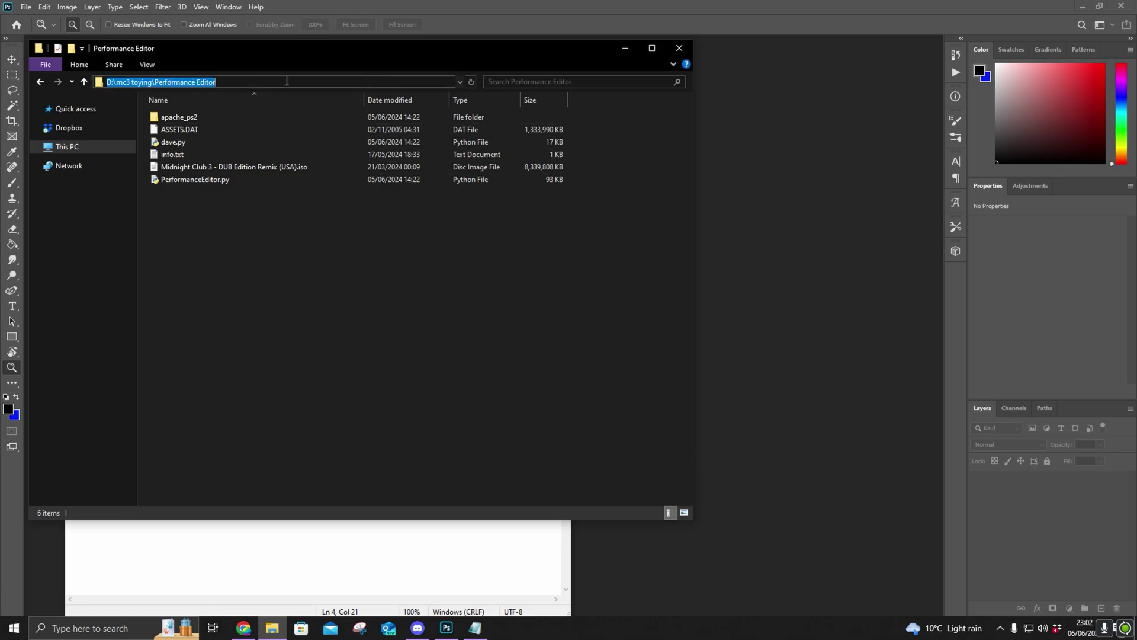
# - Run dave.py X ASSETS.DAT in a cmd console, extracting it into a new ASSETS folder
pyautogui.write('cmd')
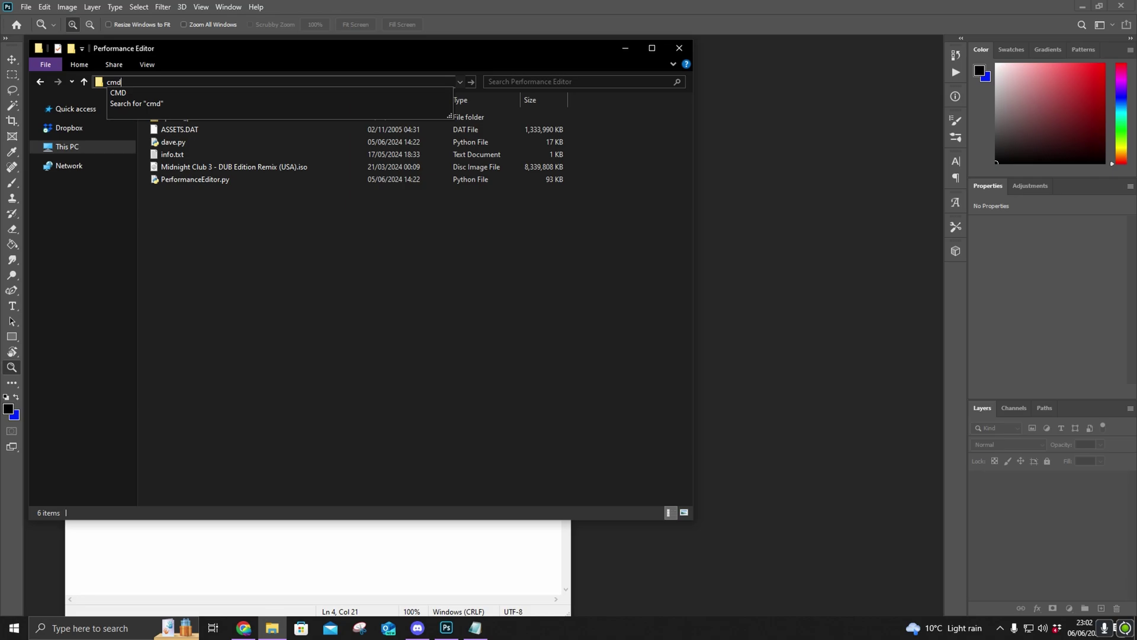
pyautogui.press('Return')
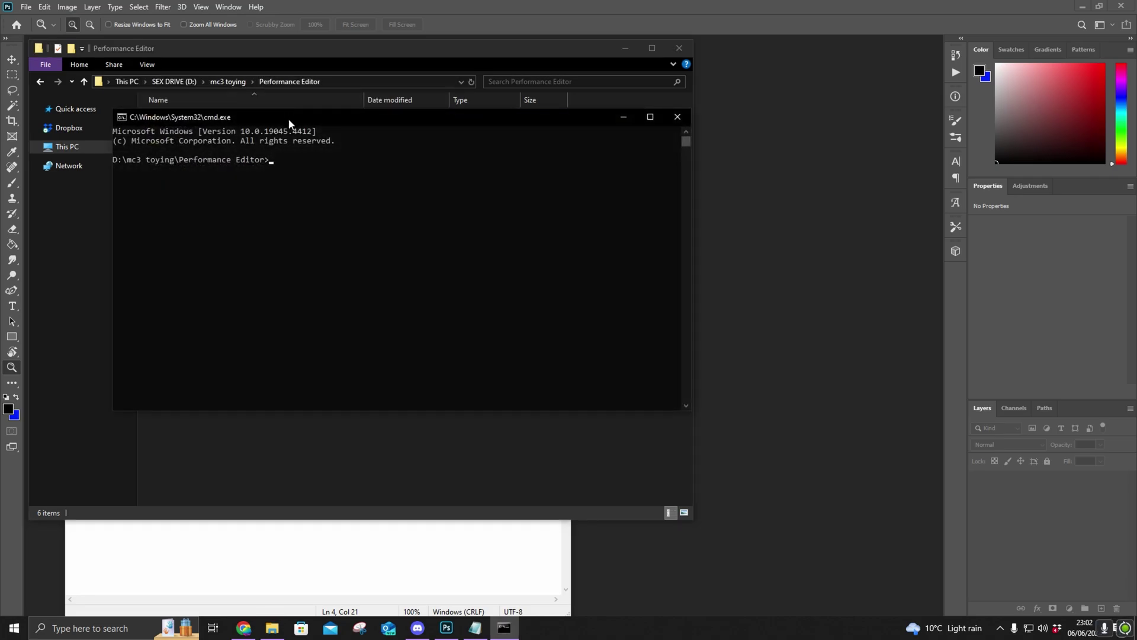
pyautogui.moveTo(289, 122); pyautogui.dragTo(244, 246)
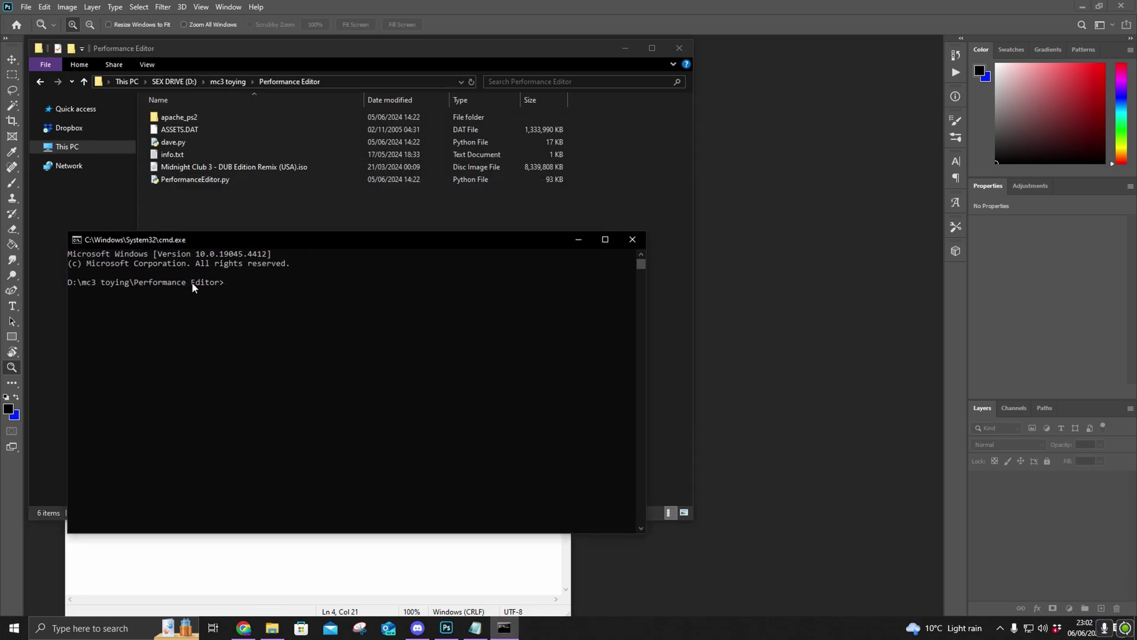
pyautogui.moveTo(244, 282); pyautogui.dragTo(246, 283)
pyautogui.write('dave.py X ASSETS.DAT')
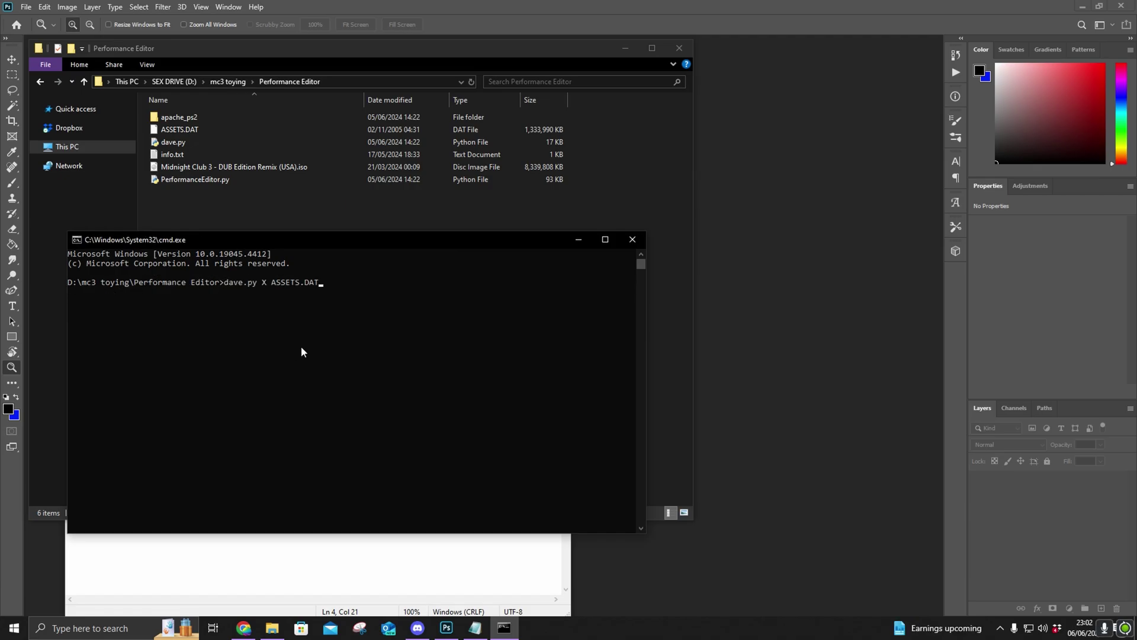
pyautogui.press('Return')
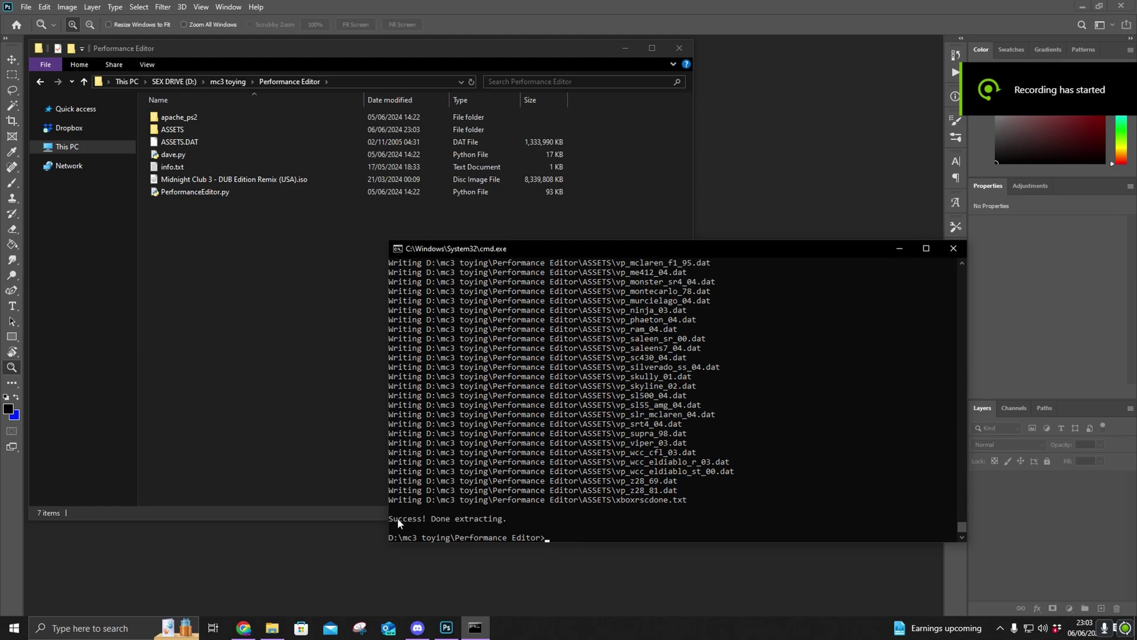
pyautogui.moveTo(398, 522); pyautogui.dragTo(509, 522)
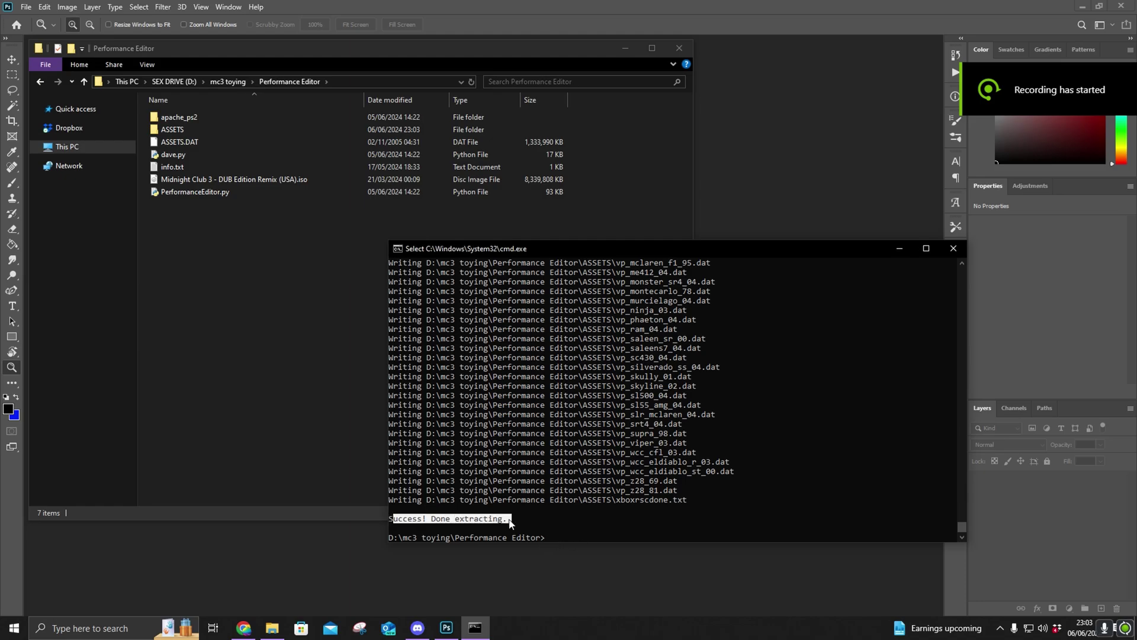
pyautogui.click(953, 248)
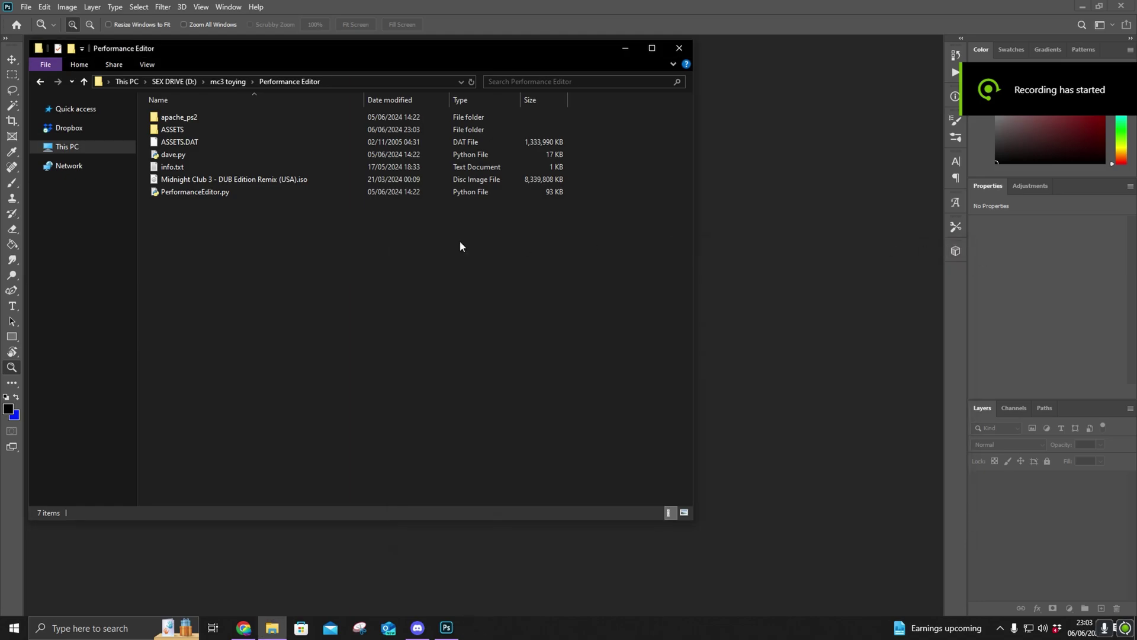
# - Open the new ASSETS folder and browse its 129 .dat files
pyautogui.doubleClick(176, 131)
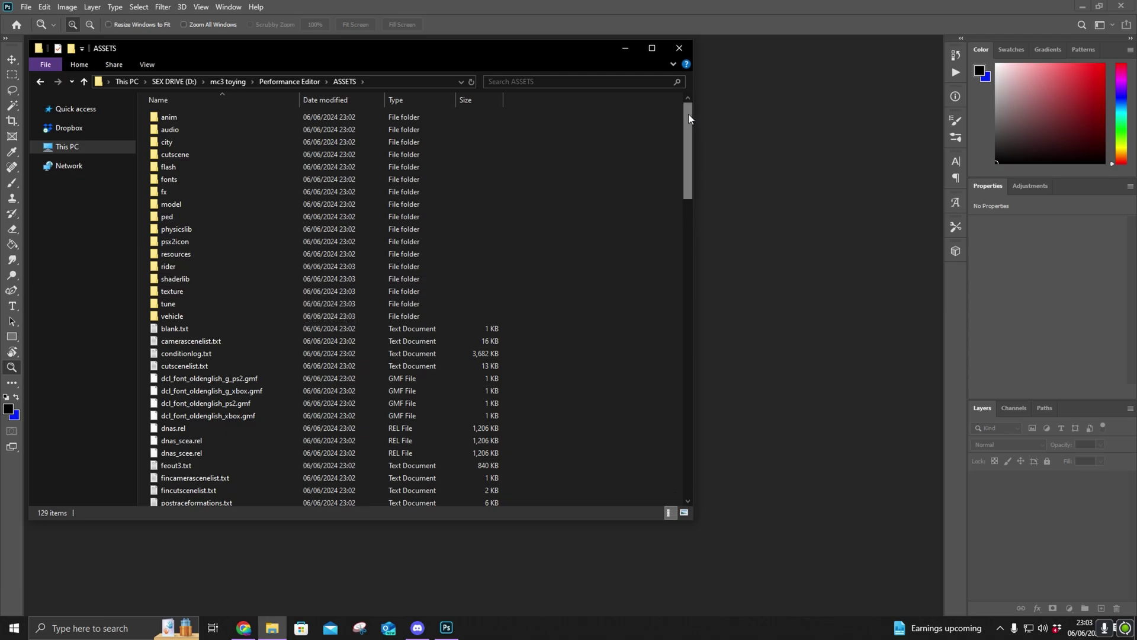
pyautogui.moveTo(684, 104); pyautogui.dragTo(695, 200)
pyautogui.click(189, 144)
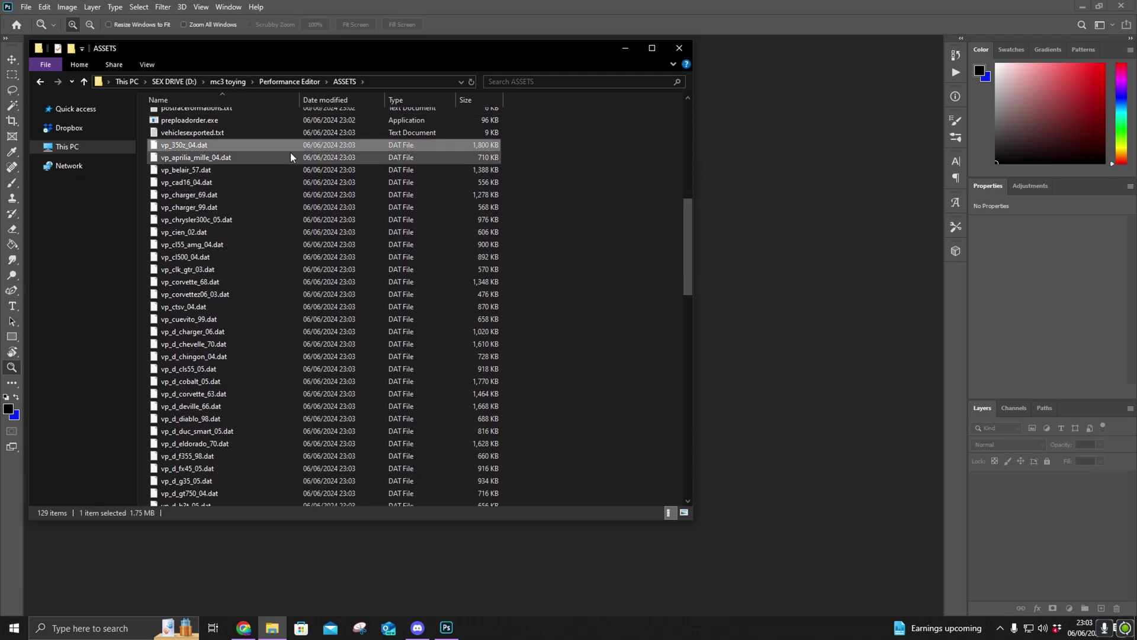
pyautogui.moveTo(515, 143); pyautogui.dragTo(308, 522)
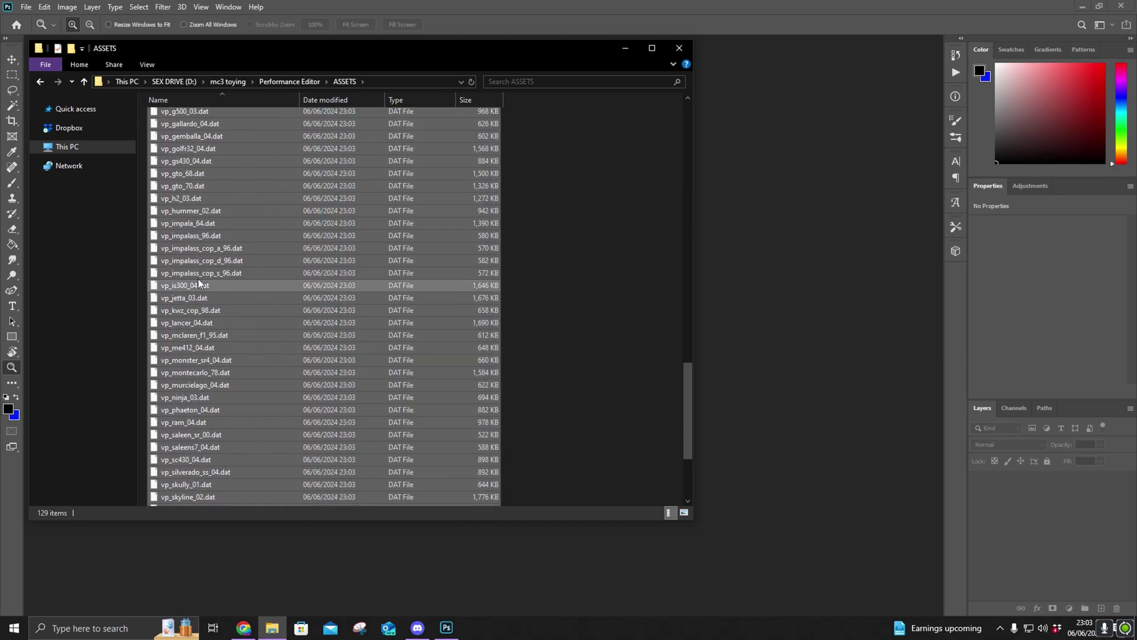
pyautogui.click(601, 323)
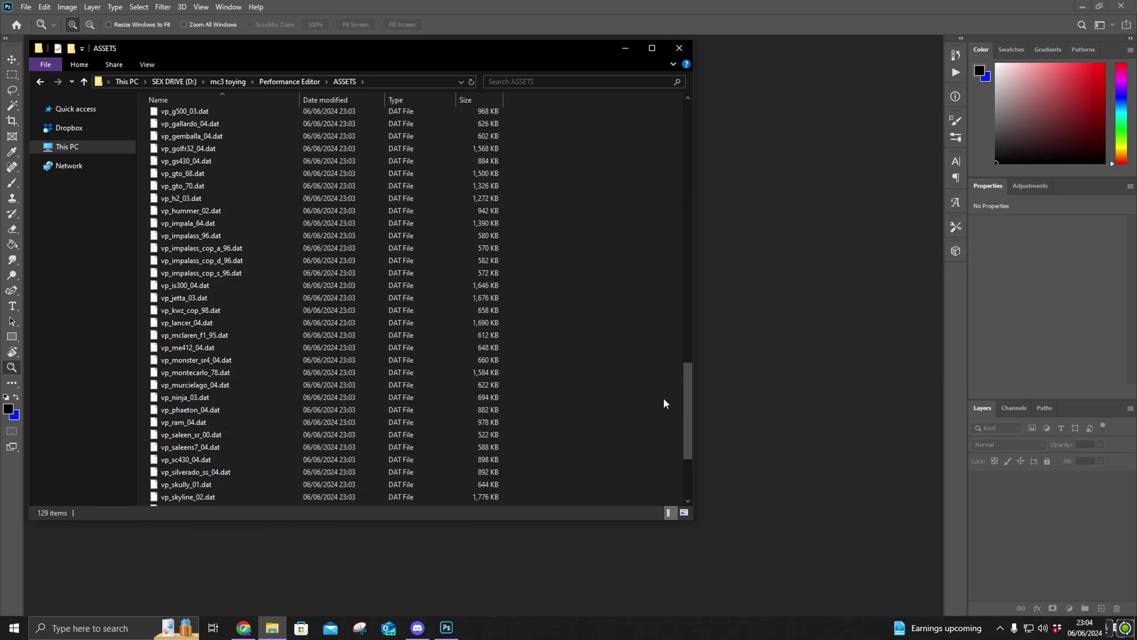
pyautogui.moveTo(687, 395); pyautogui.dragTo(688, 336)
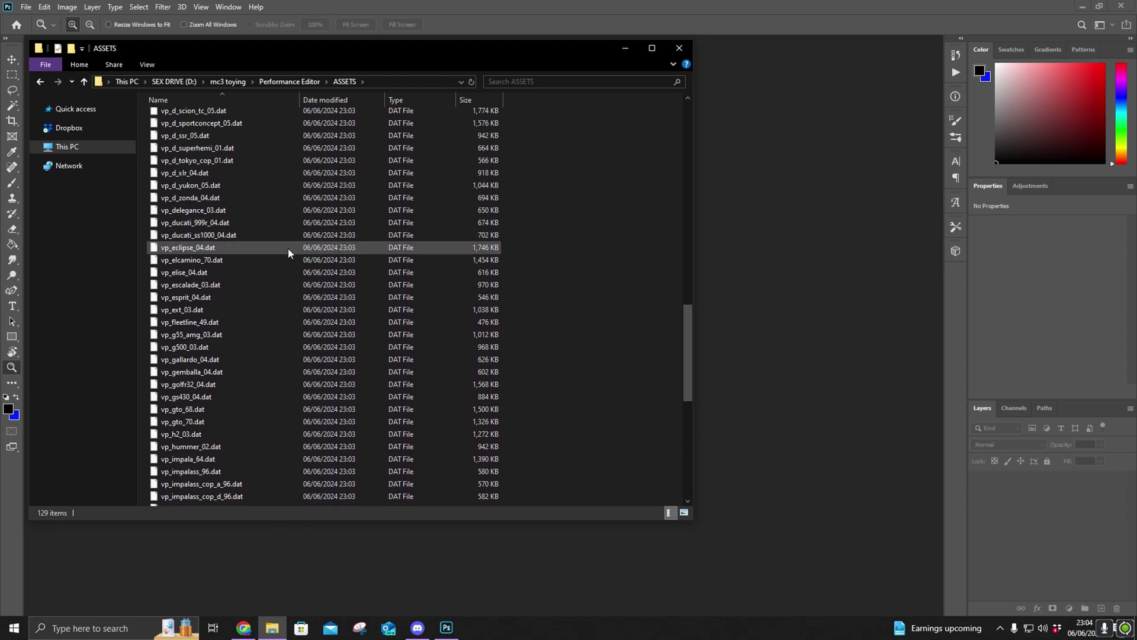
# - Copy vp_eclipse_04.dat and paste it into the Performance Editor folder
pyautogui.click(229, 247)
pyautogui.rightClick(243, 247)
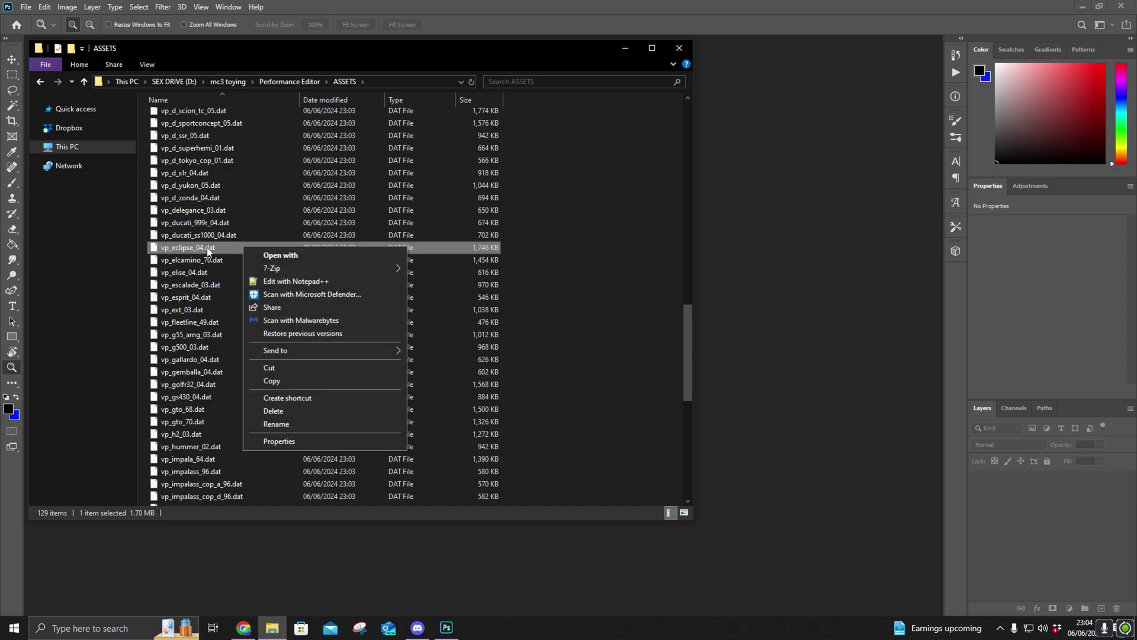
pyautogui.click(285, 382)
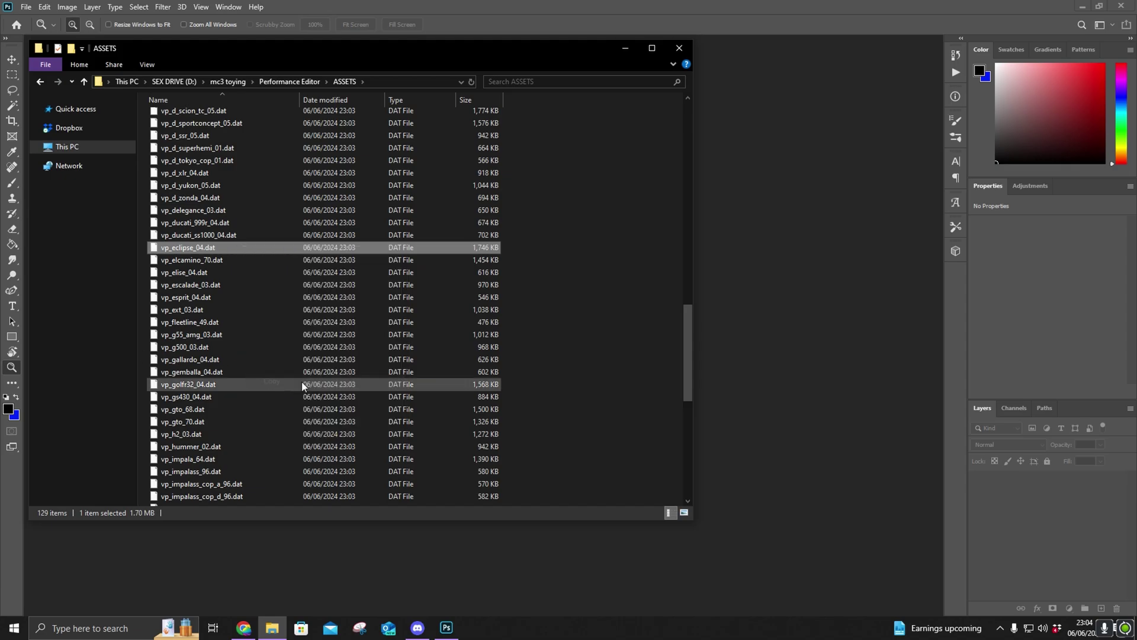
pyautogui.click(290, 81)
pyautogui.moveTo(169, 232); pyautogui.dragTo(358, 339)
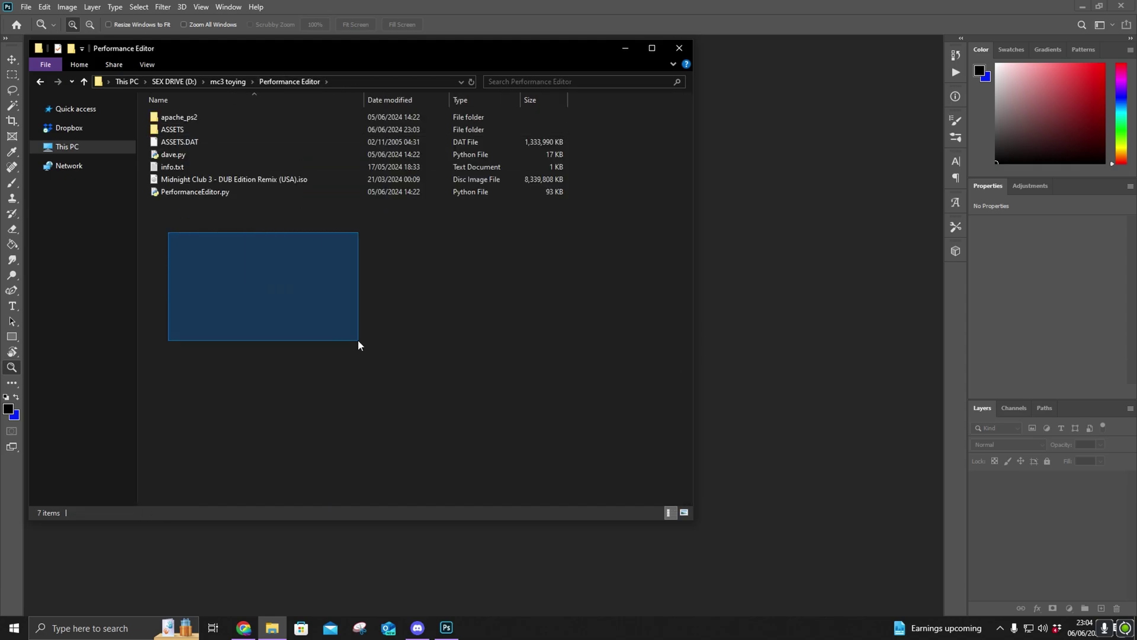
pyautogui.rightClick(205, 230)
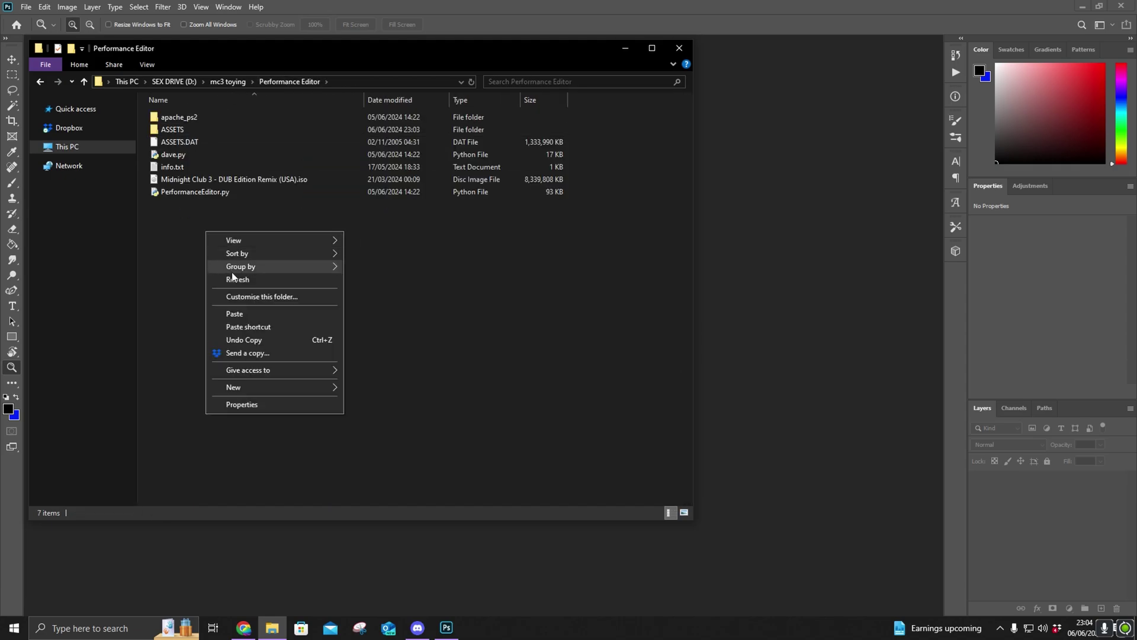
pyautogui.click(237, 314)
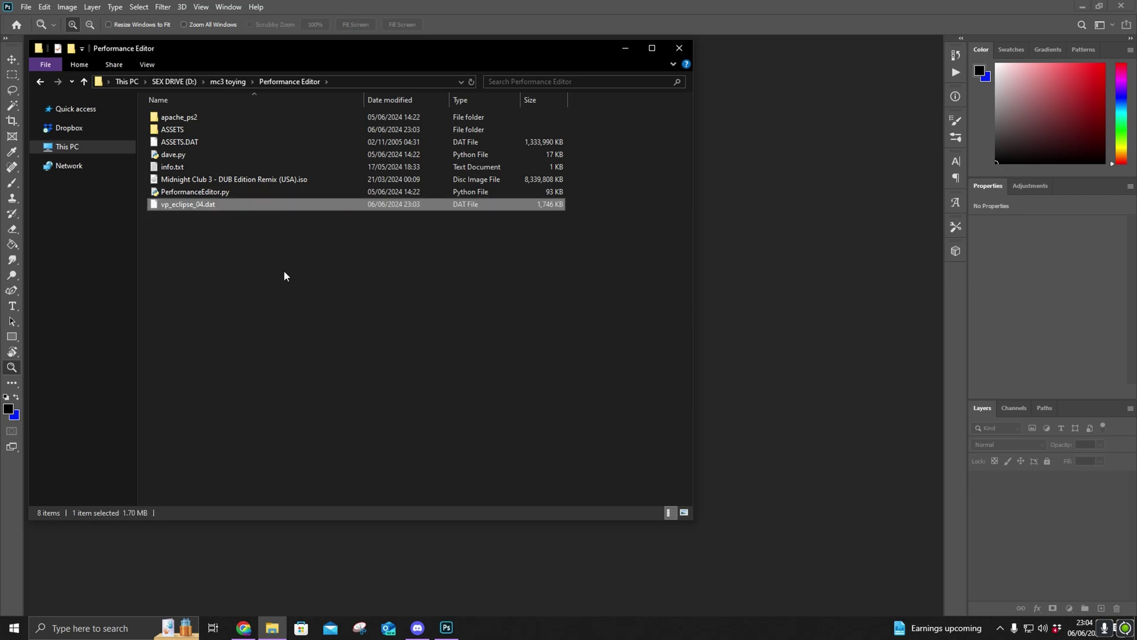
# - Recheck the dave.py X ASSETS.DAT decompile command in info.txt
pyautogui.click(195, 129)
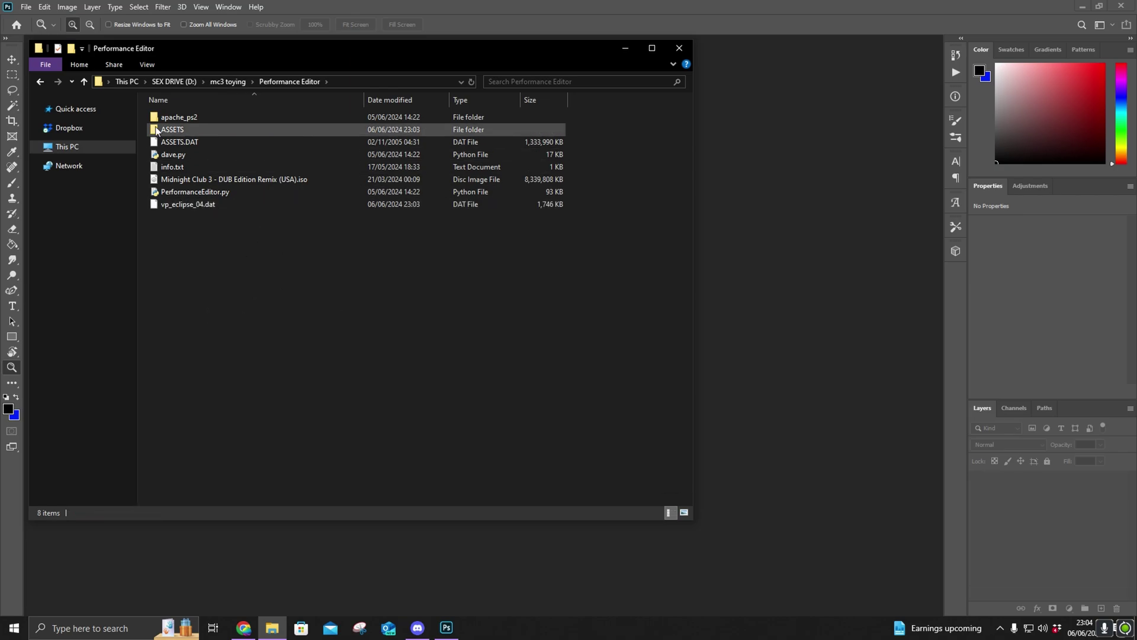
pyautogui.click(181, 142)
pyautogui.click(199, 205)
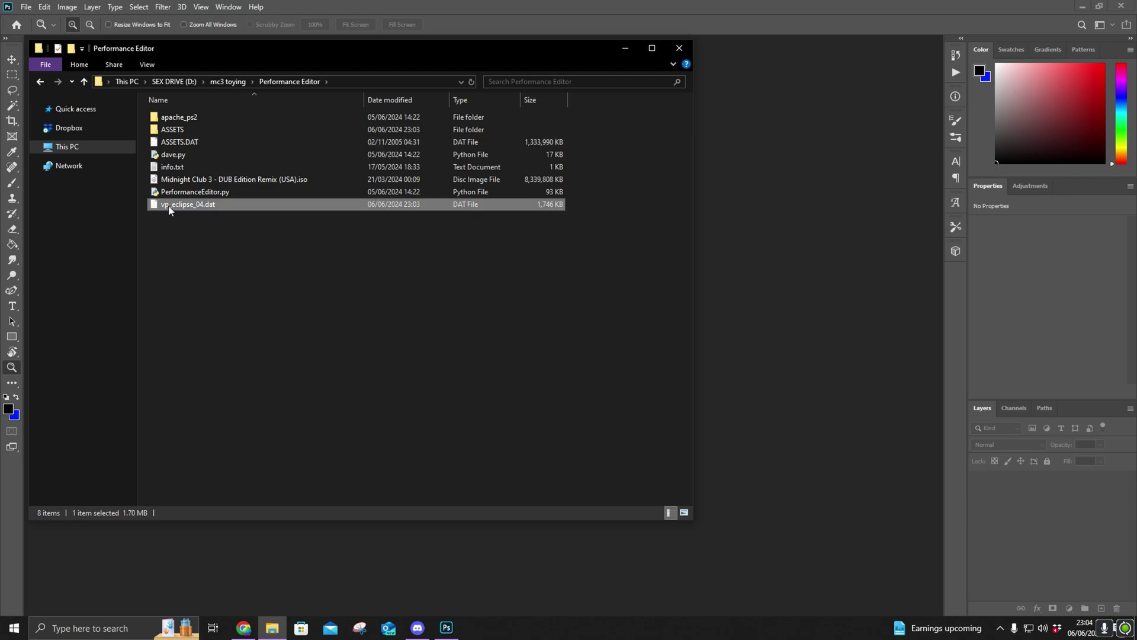
pyautogui.click(219, 204)
pyautogui.click(200, 196)
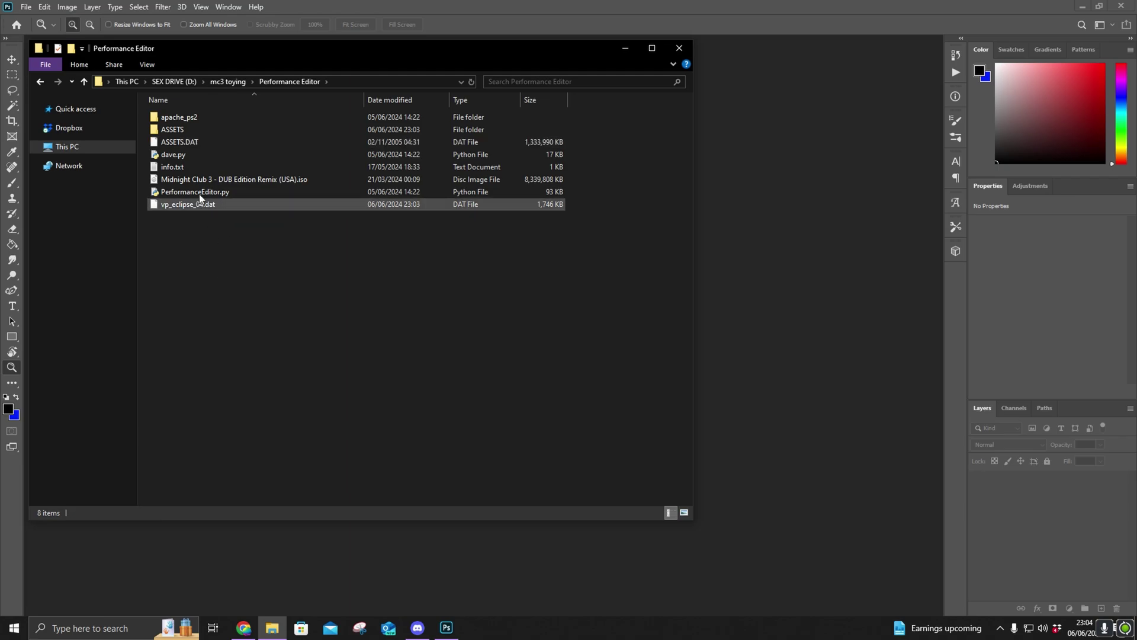
pyautogui.doubleClick(187, 169)
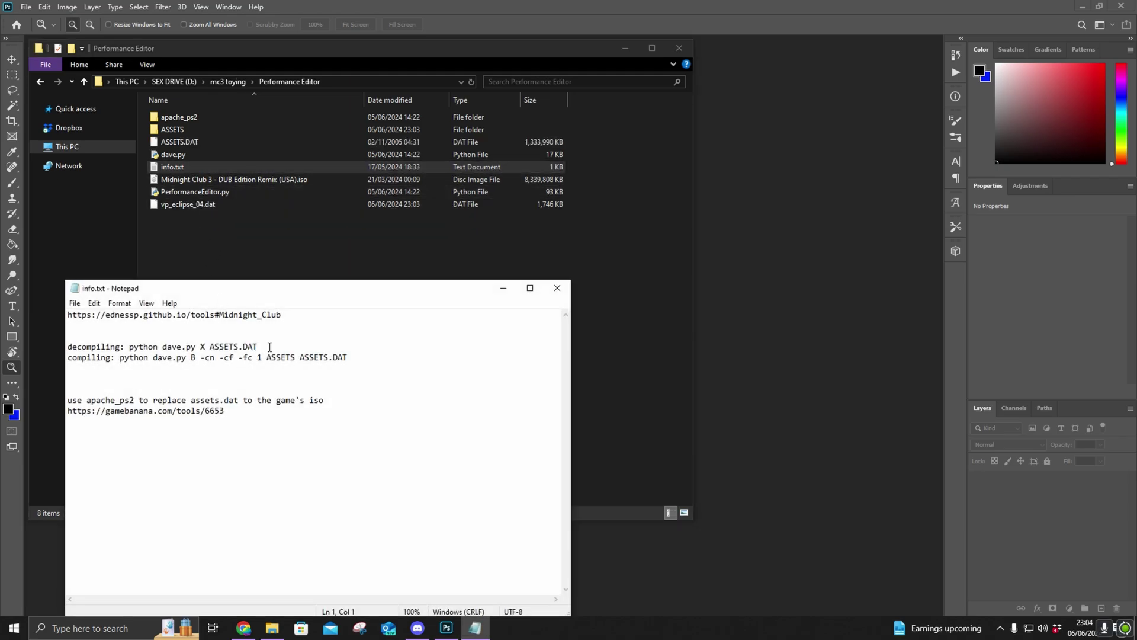
pyautogui.moveTo(269, 340); pyautogui.dragTo(164, 347)
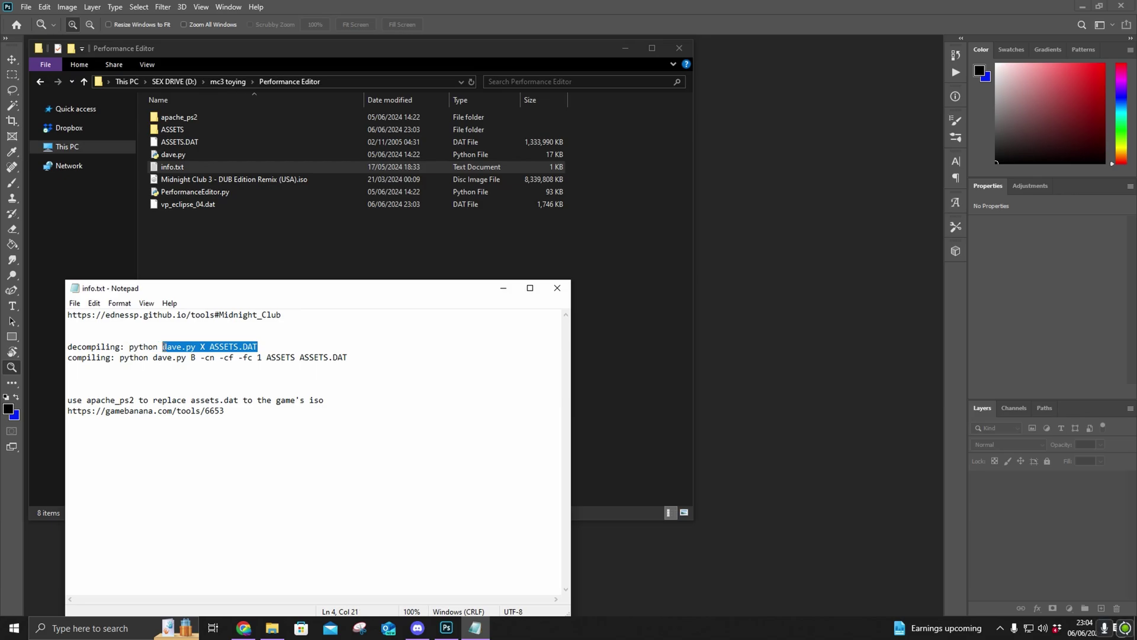
pyautogui.click(557, 287)
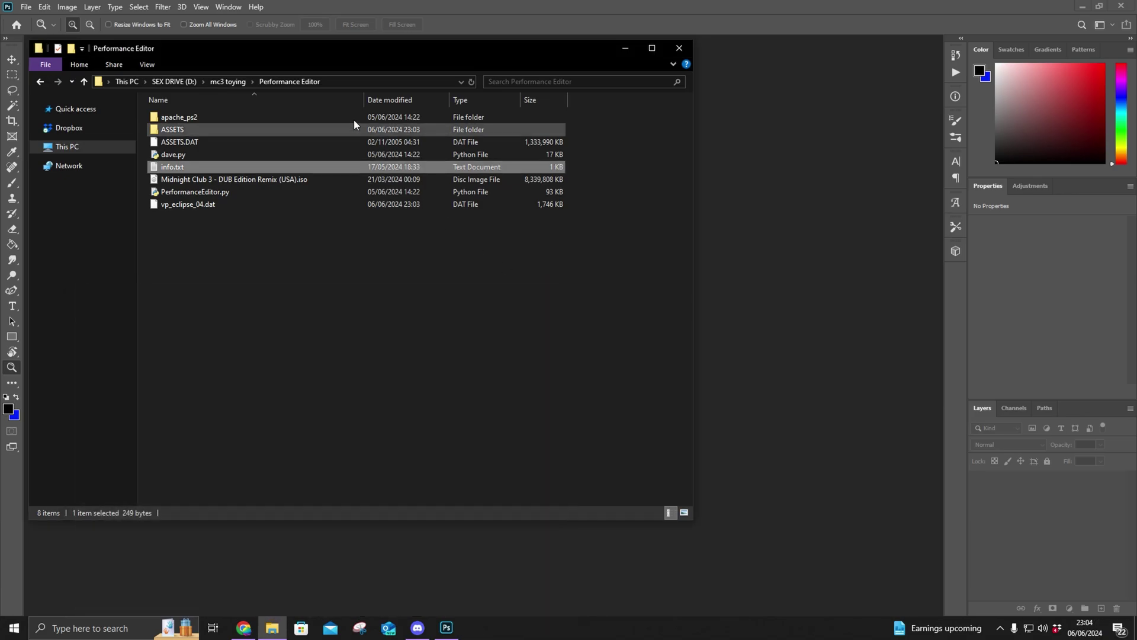
# - Open a cmd console in Performance Editor and begin the dave.py X command
pyautogui.click(361, 78)
pyautogui.write('cmd')
pyautogui.press('Return')
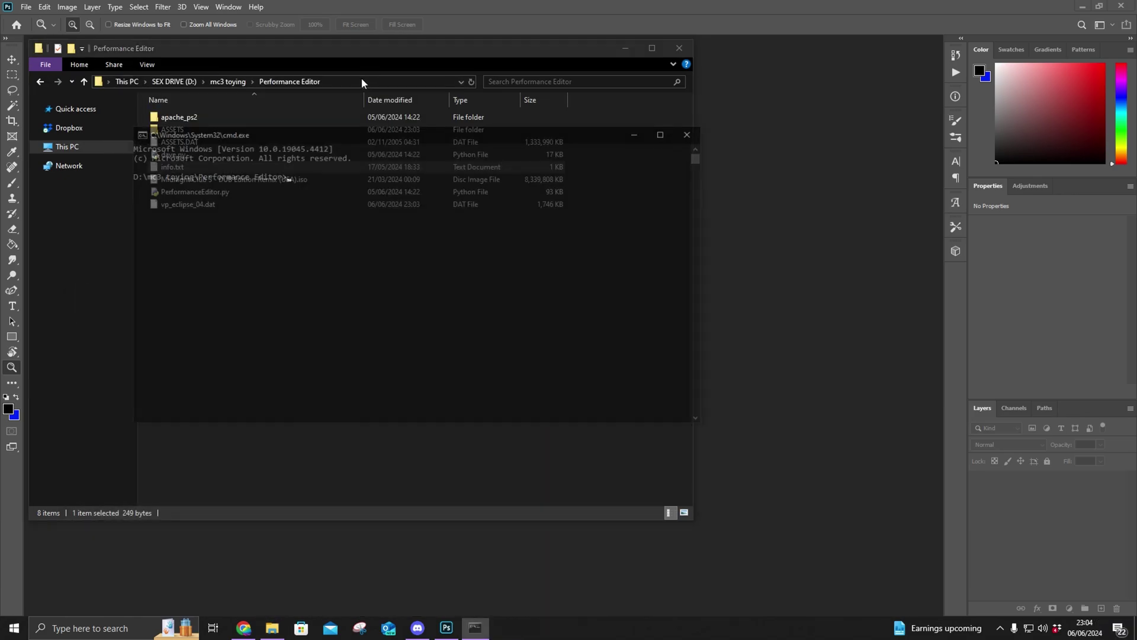
pyautogui.moveTo(382, 155); pyautogui.dragTo(456, 271)
pyautogui.write('dave.py X ASSETS.DAT')
pyautogui.press('BackSpace')
pyautogui.press('BackSpace')
pyautogui.press('BackSpace')
pyautogui.press('BackSpace')
pyautogui.press('BackSpace')
pyautogui.press('BackSpace')
pyautogui.press('BackSpace')
pyautogui.press('BackSpace')
pyautogui.press('BackSpace')
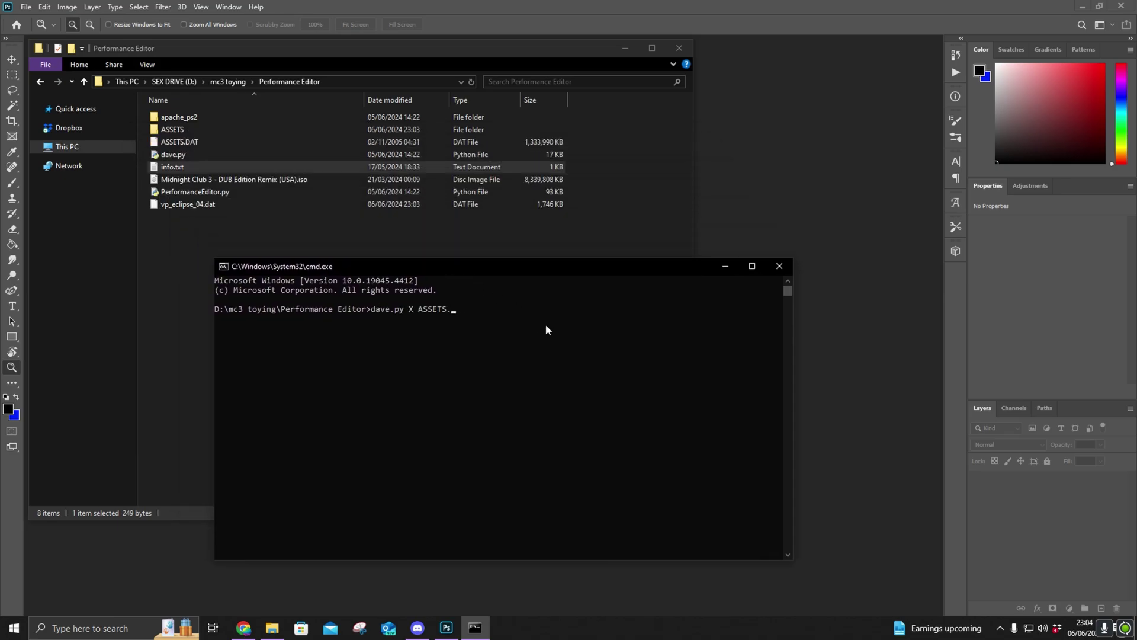
pyautogui.press('BackSpace')
# - Complete the command with vp_eclipse_04.dat, run the extraction, and close the console
pyautogui.click(208, 208)
pyautogui.click(215, 207)
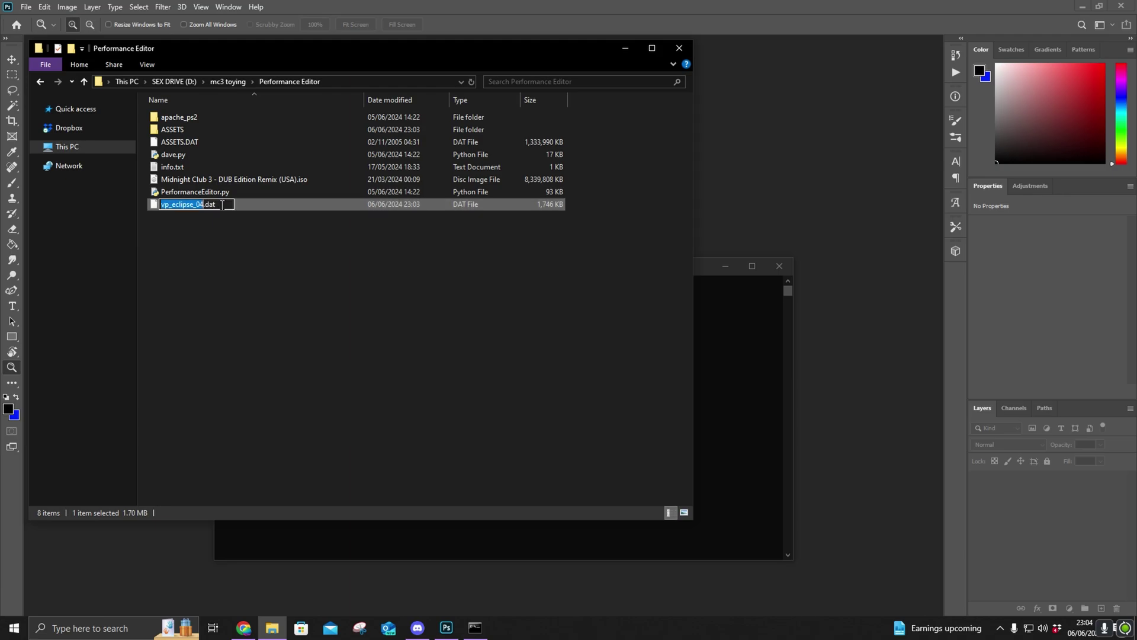
pyautogui.moveTo(701, 268); pyautogui.dragTo(726, 261)
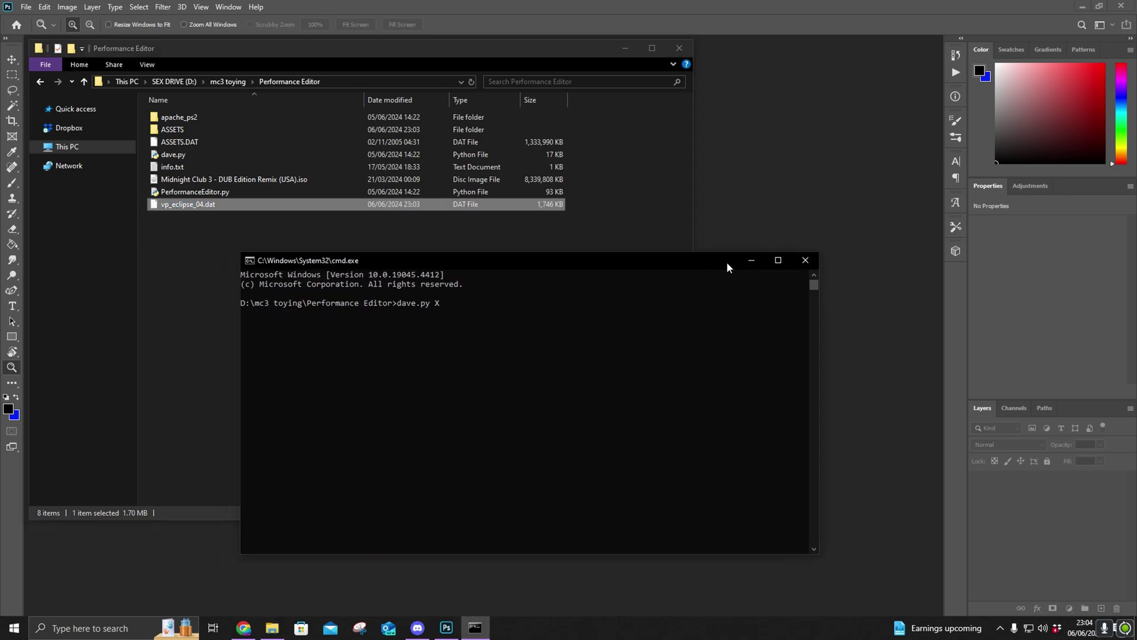
pyautogui.hotkey('ctrl', 'v')
pyautogui.press('Return')
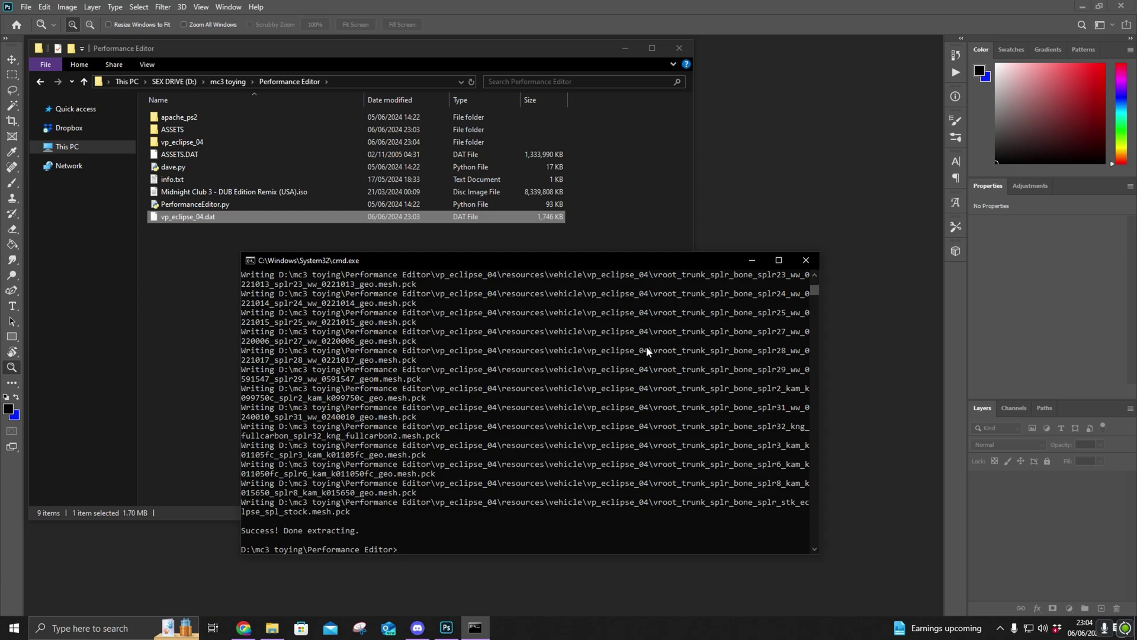
pyautogui.hotkey('alt', 'F9')
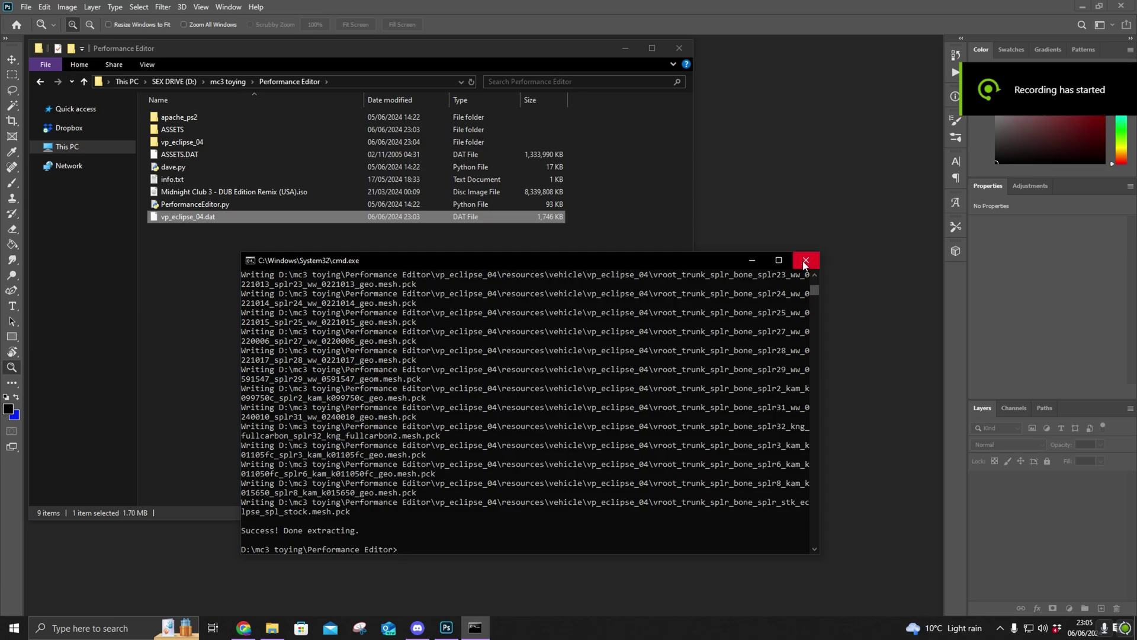
pyautogui.click(806, 260)
# - Browse vp_eclipse_04\resources\vehicle\vp_eclipse_04 and inspect the extracted PCK files
pyautogui.click(183, 144)
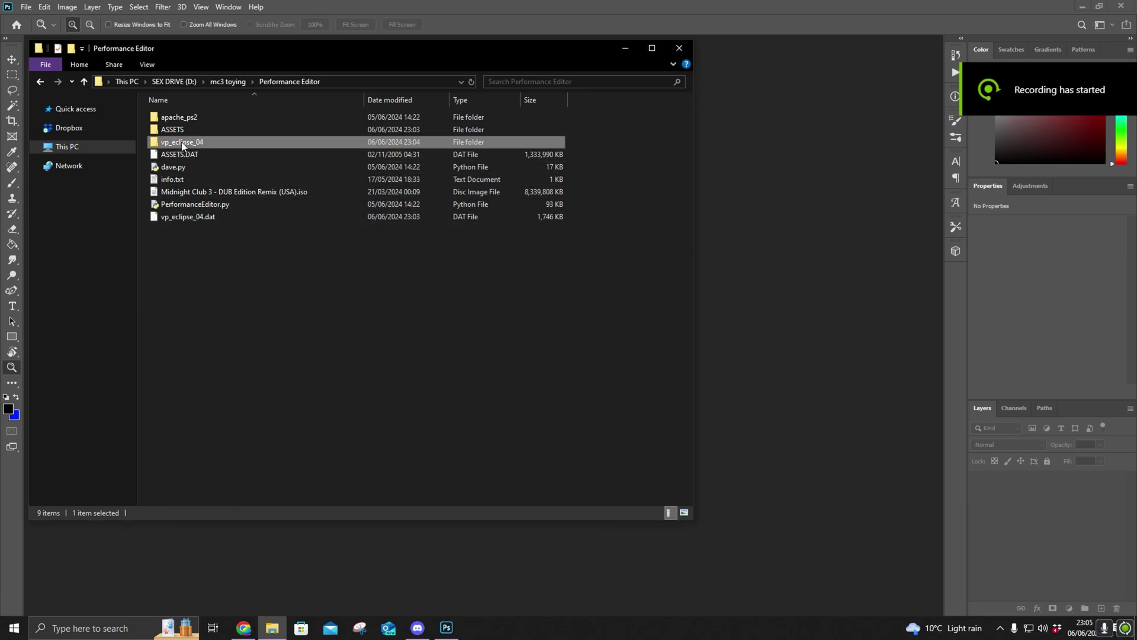
pyautogui.doubleClick(189, 145)
pyautogui.doubleClick(187, 120)
pyautogui.doubleClick(187, 120)
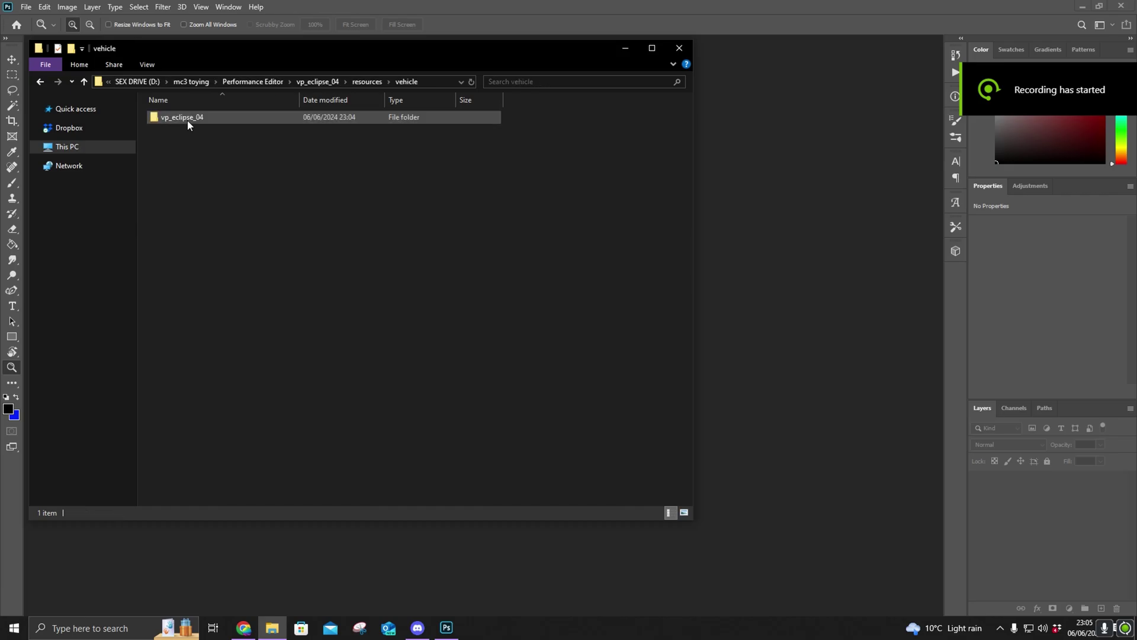
pyautogui.doubleClick(187, 120)
pyautogui.moveTo(541, 113); pyautogui.dragTo(691, 316)
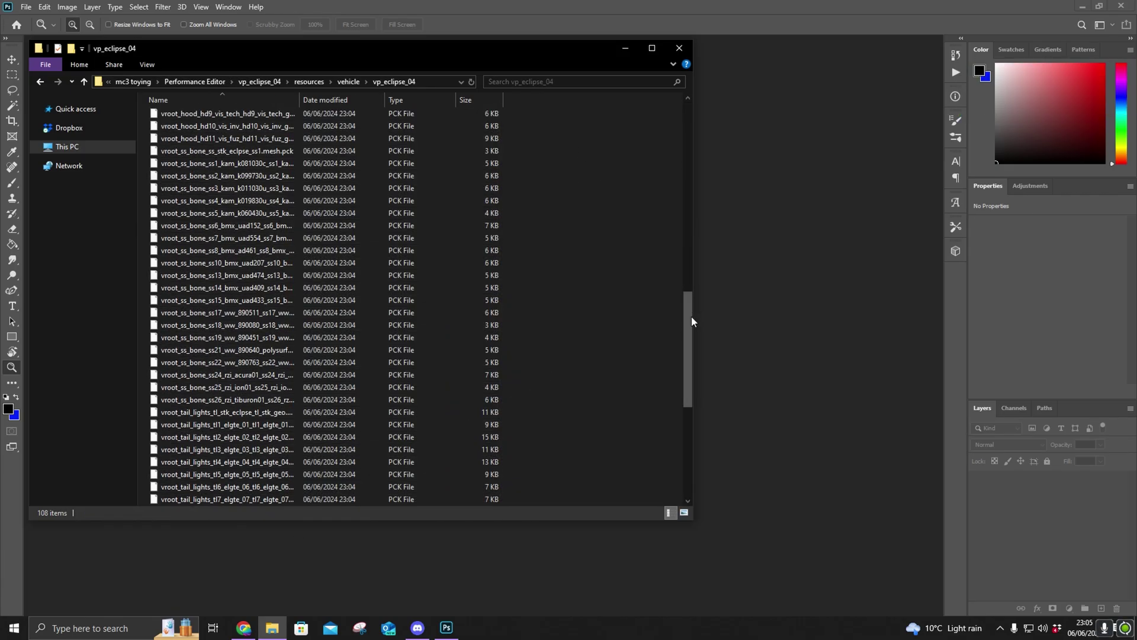
pyautogui.scroll(-7, 687, 326)
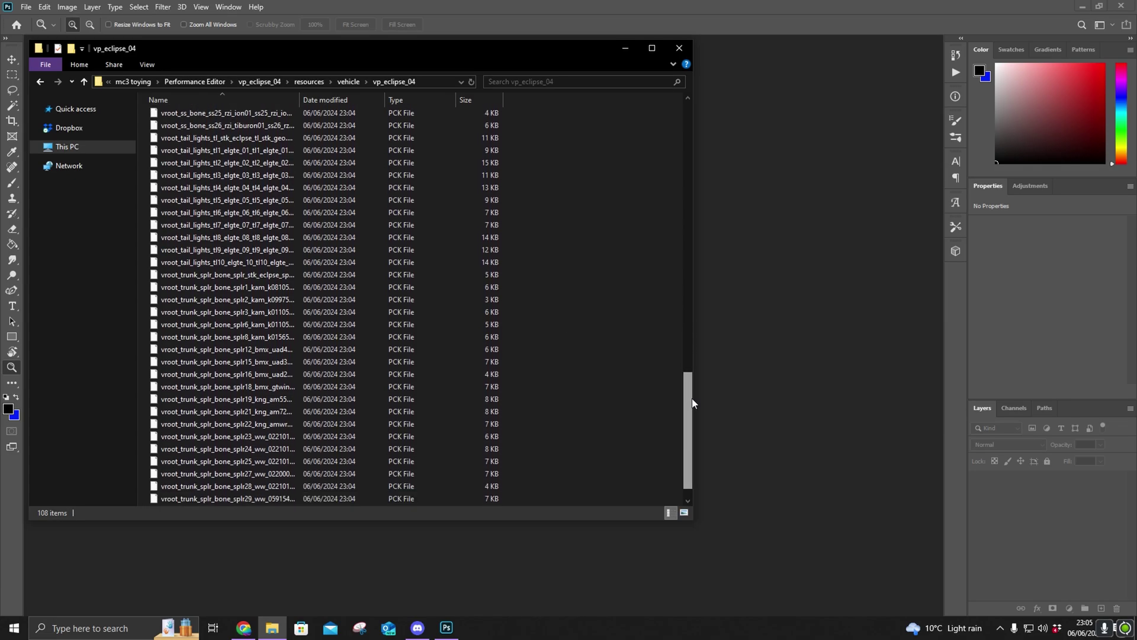
pyautogui.moveTo(629, 432); pyautogui.dragTo(688, 119)
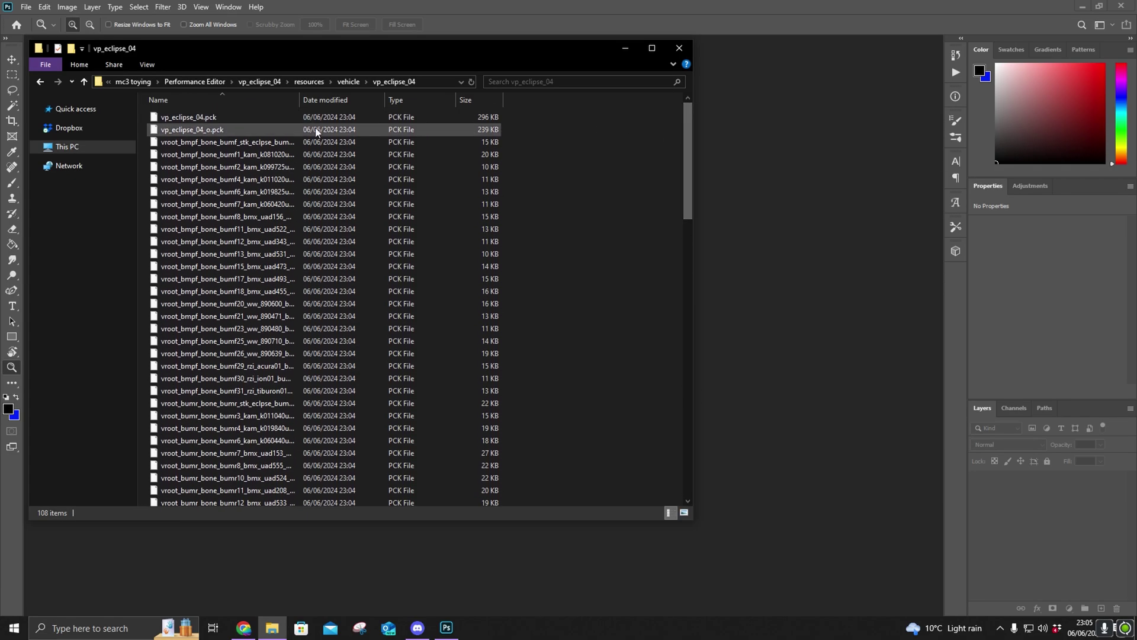
pyautogui.click(197, 120)
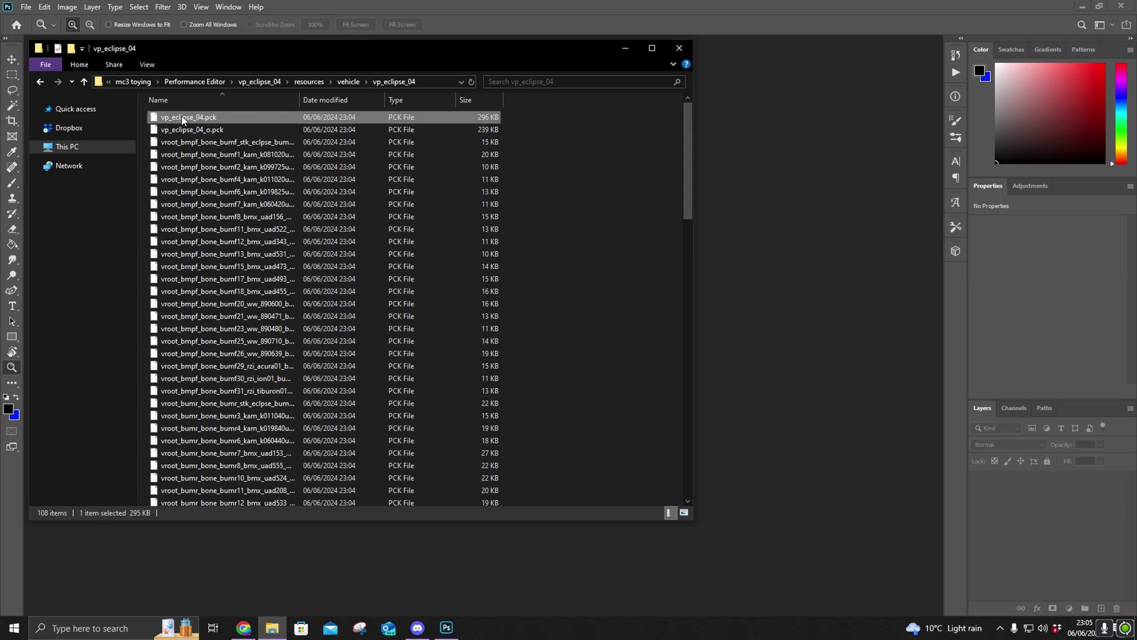
# - Return to the Performance Editor folder and launch PerformanceEditor.py
pyautogui.click(348, 82)
pyautogui.click(367, 82)
pyautogui.click(355, 82)
pyautogui.click(290, 82)
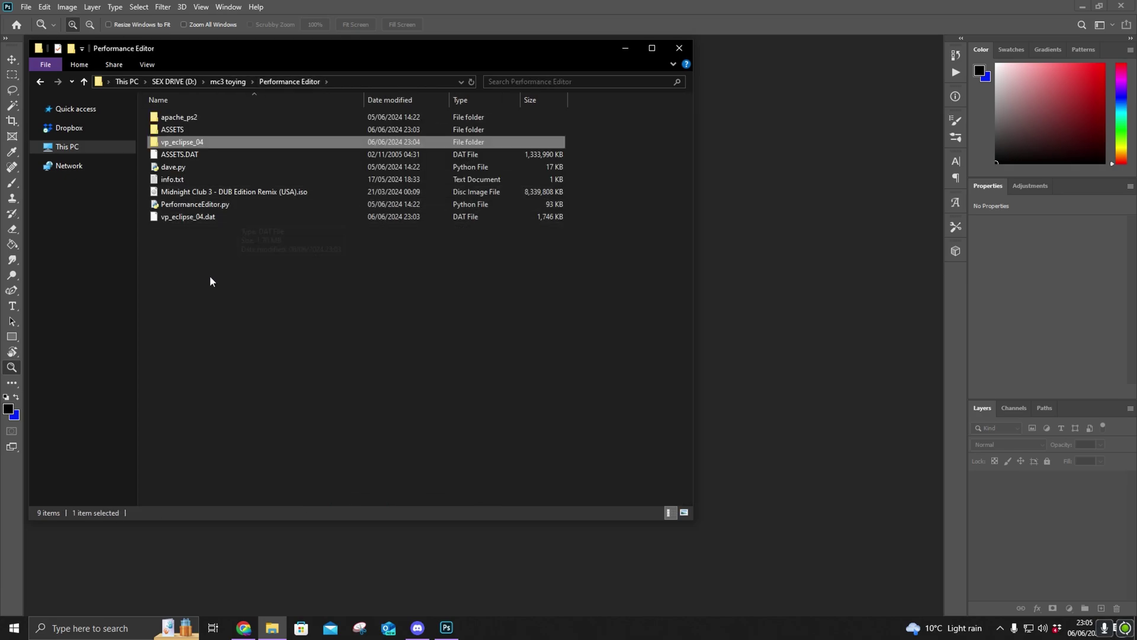
pyautogui.click(197, 248)
pyautogui.doubleClick(234, 205)
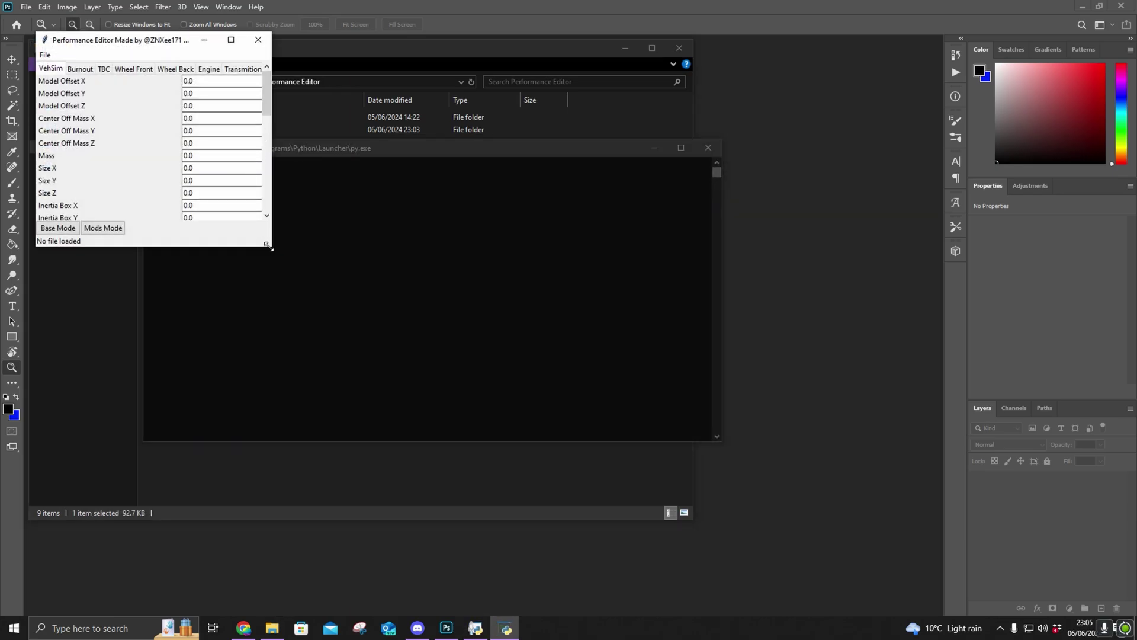
# - Move and enlarge the Performance Editor window, then choose File > Open
pyautogui.moveTo(159, 45); pyautogui.dragTo(355, 182)
pyautogui.moveTo(469, 387); pyautogui.dragTo(926, 554)
pyautogui.moveTo(585, 181); pyautogui.dragTo(605, 161)
pyautogui.click(261, 174)
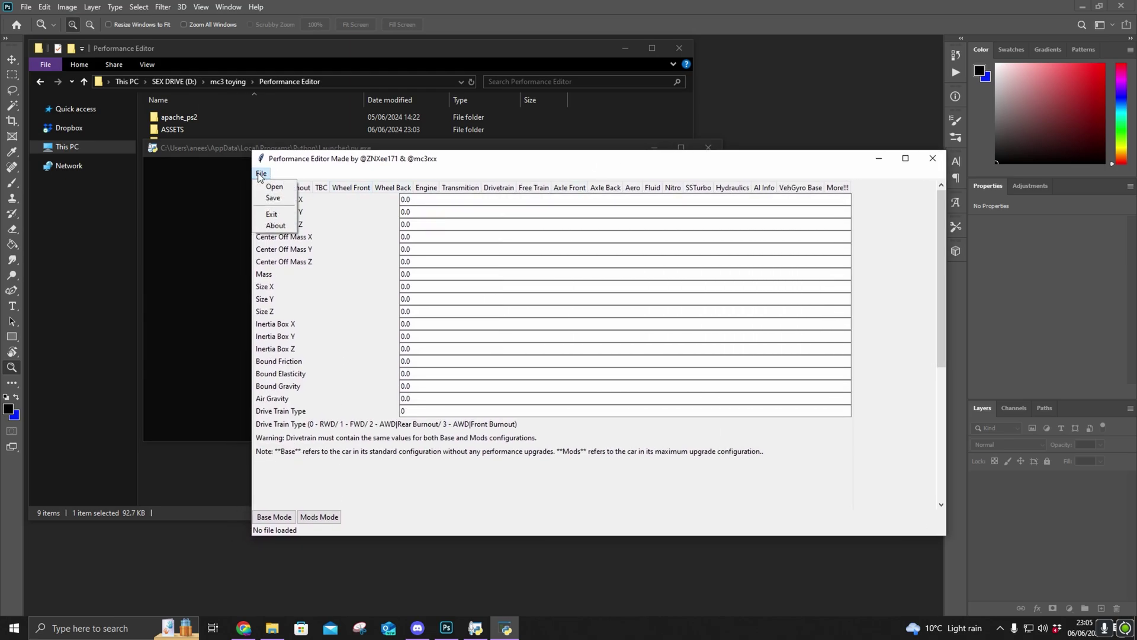
pyautogui.click(261, 186)
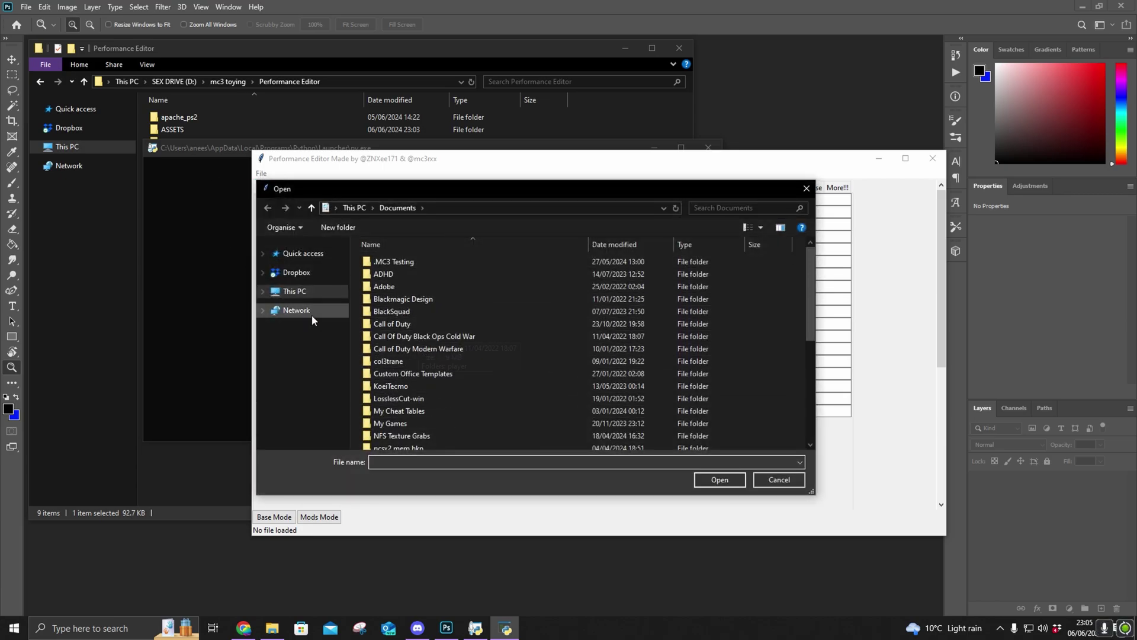
# - Browse D:\mc3 toying\Performance Editor\vp_eclipse_04\resources\vehicle\vp_eclipse_04 and open vp_eclipse_04.pck
pyautogui.click(294, 292)
pyautogui.doubleClick(564, 391)
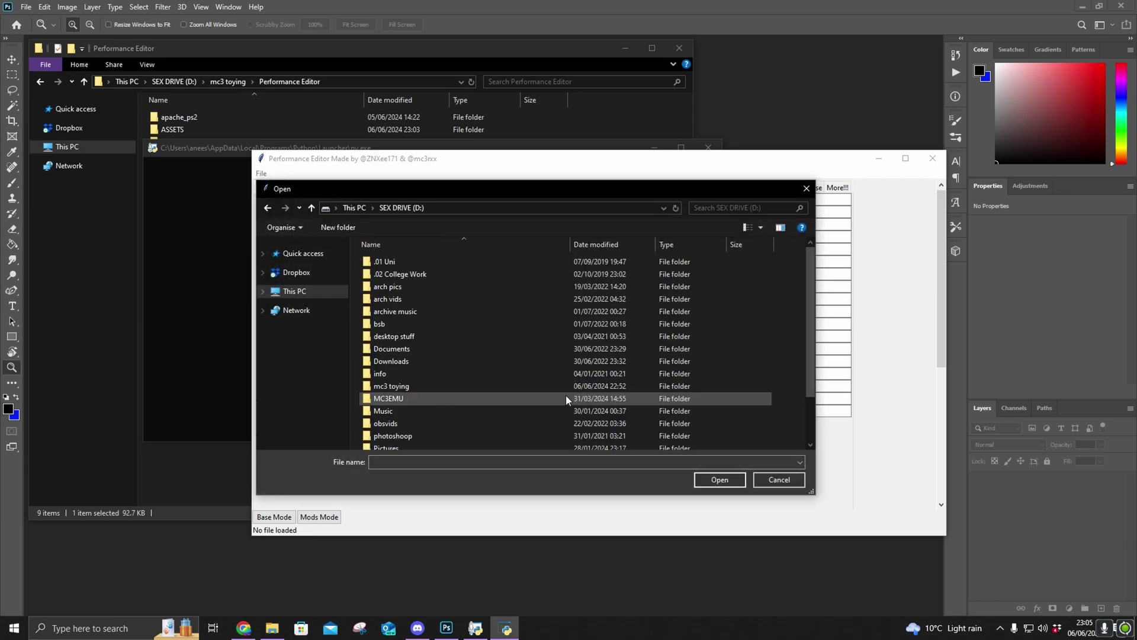
pyautogui.doubleClick(382, 386)
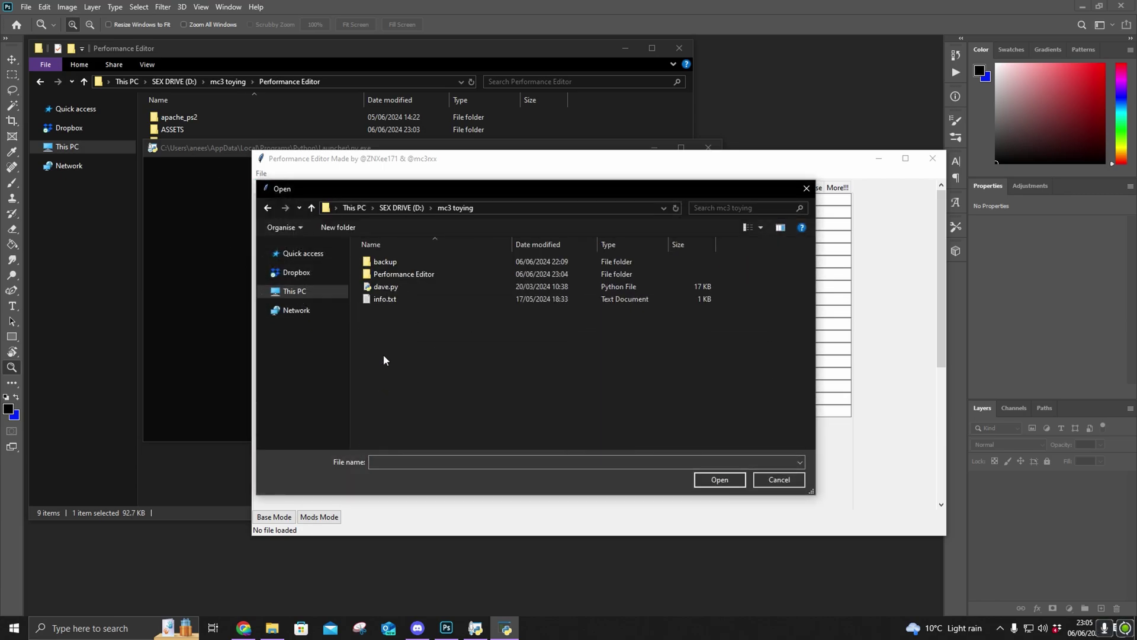
pyautogui.doubleClick(385, 273)
pyautogui.doubleClick(388, 287)
pyautogui.doubleClick(390, 261)
pyautogui.doubleClick(393, 261)
pyautogui.doubleClick(392, 261)
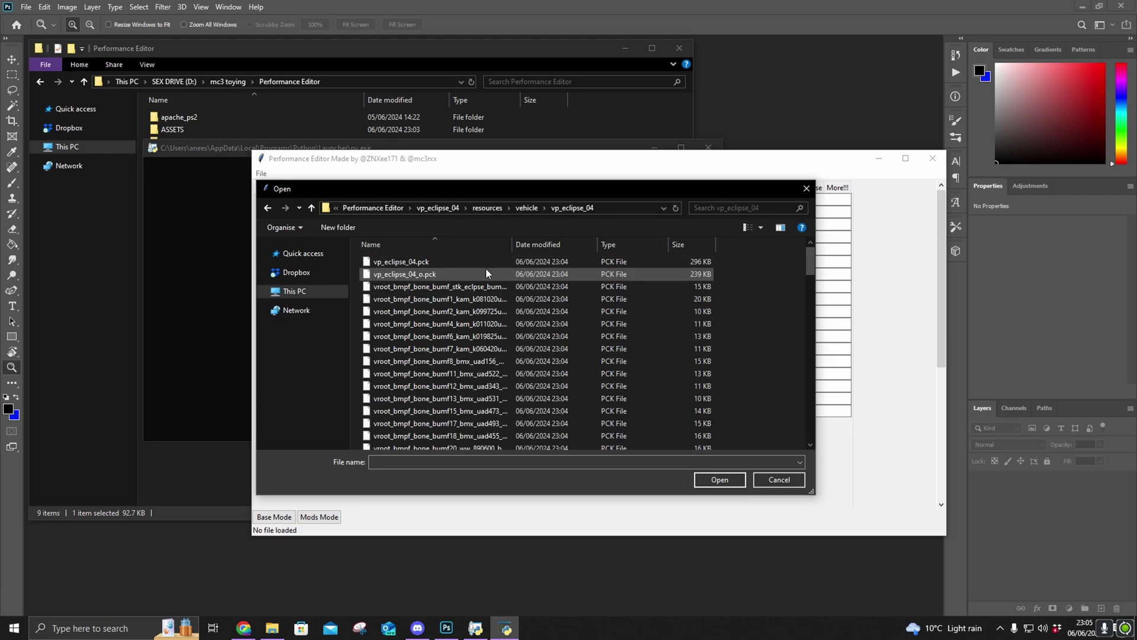
pyautogui.click(375, 266)
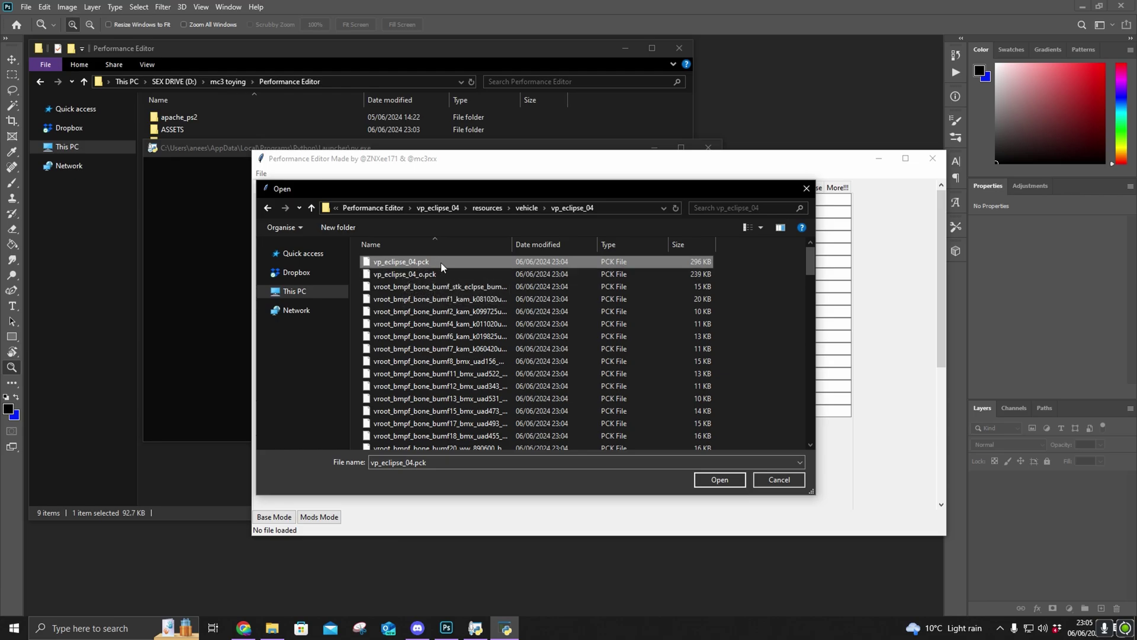
pyautogui.click(715, 481)
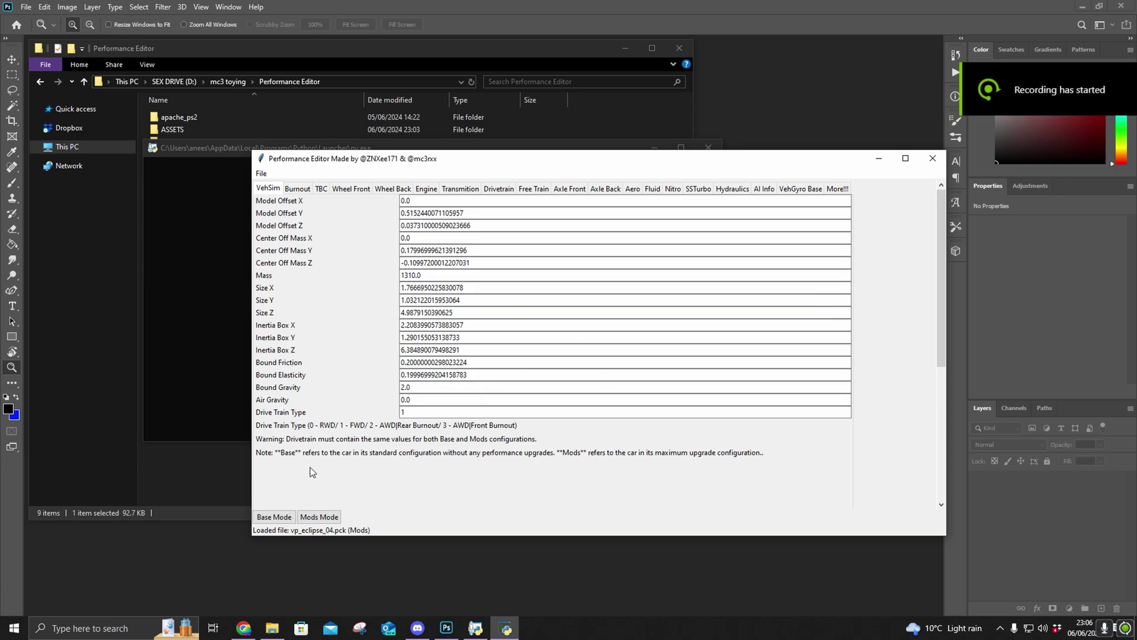
# - Switch to Base values, glance at the Nitro and Wheel Front tabs, then return to VehSim
pyautogui.click(270, 520)
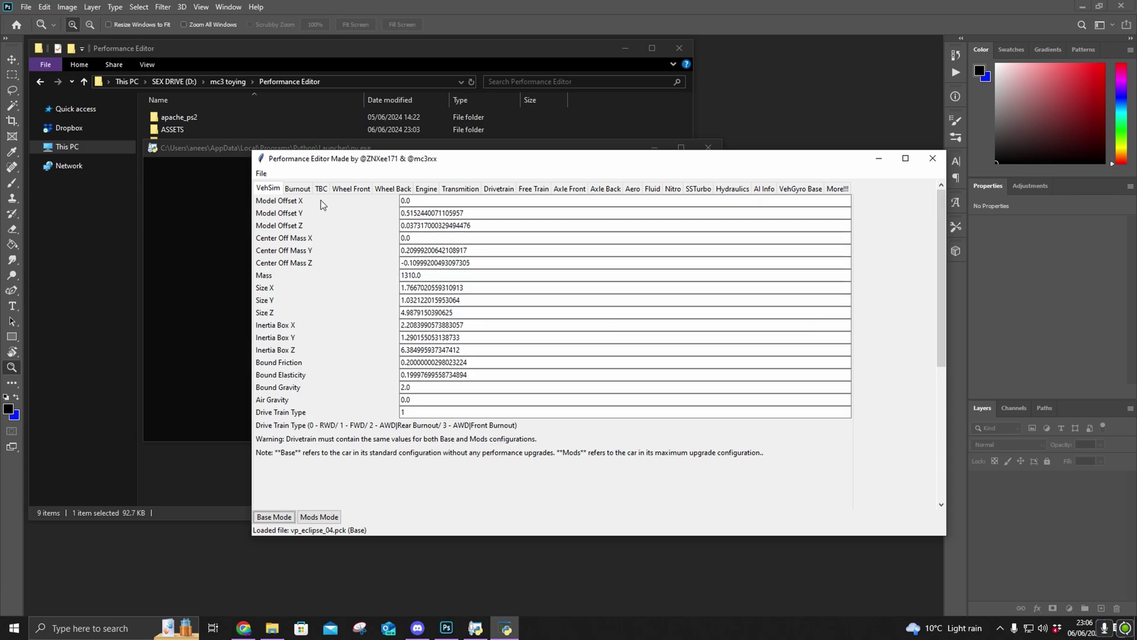
pyautogui.click(670, 190)
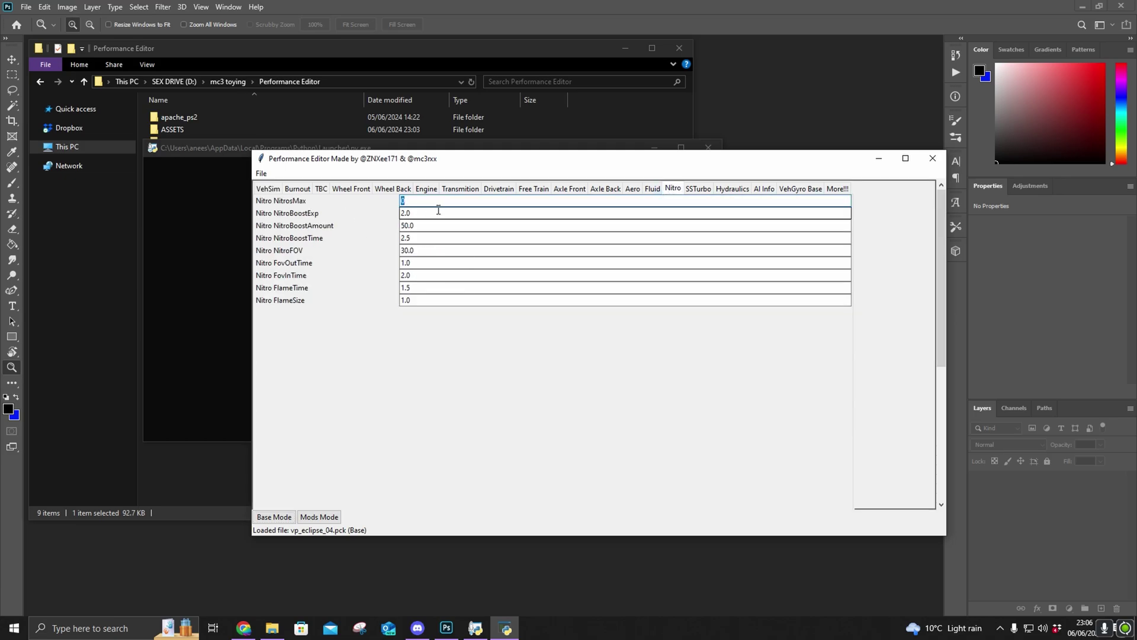
pyautogui.click(696, 192)
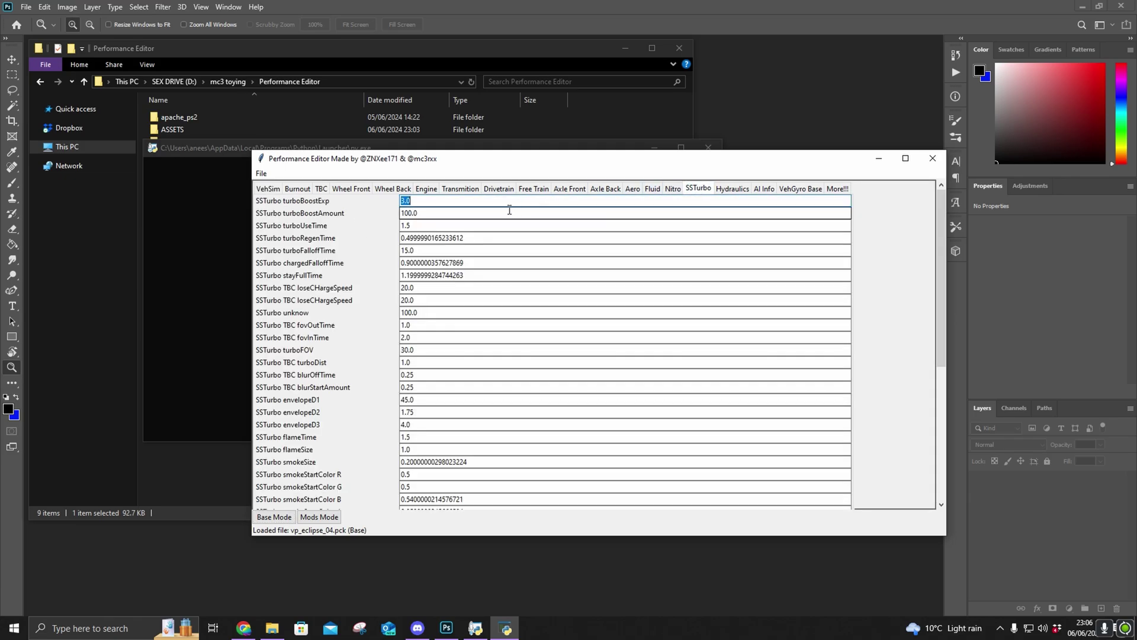
pyautogui.click(359, 190)
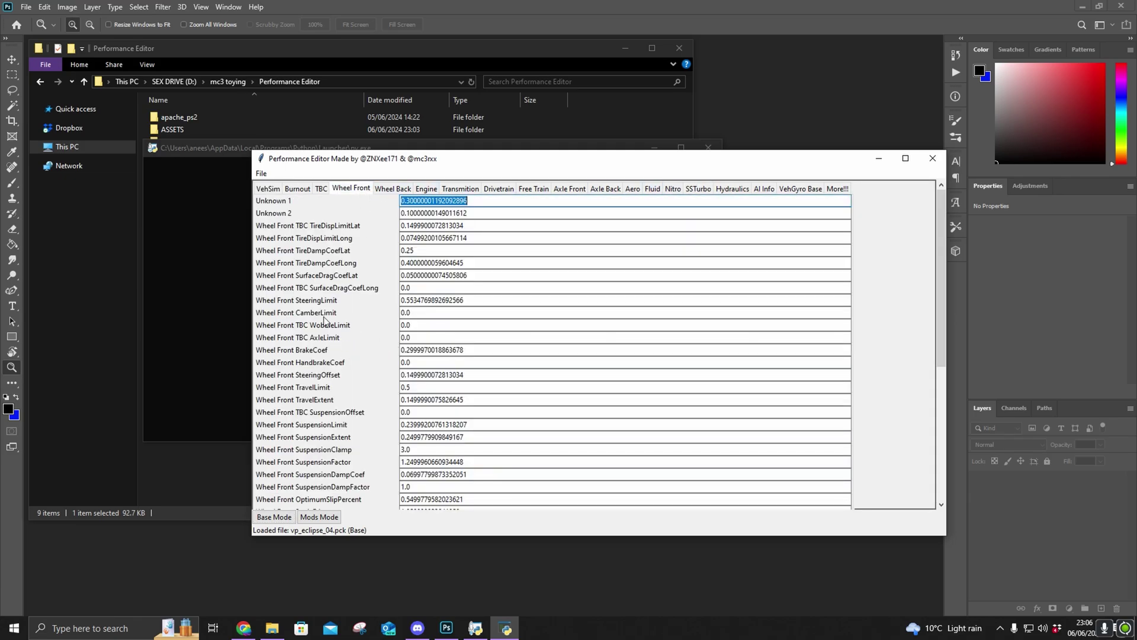
pyautogui.click(428, 313)
pyautogui.click(391, 189)
pyautogui.click(297, 189)
pyautogui.click(267, 188)
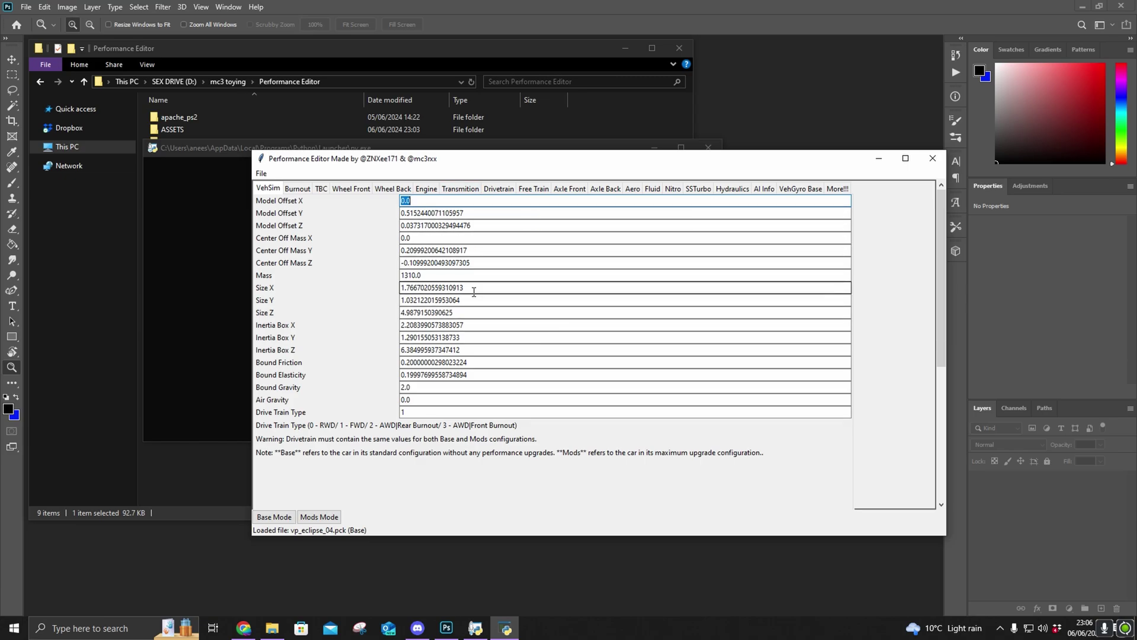
# - Browse the Burnout, TBC, Wheel Front, Wheel Back, Engine, Transmition, Free Train and Fluid tabs
pyautogui.click(296, 188)
pyautogui.click(268, 188)
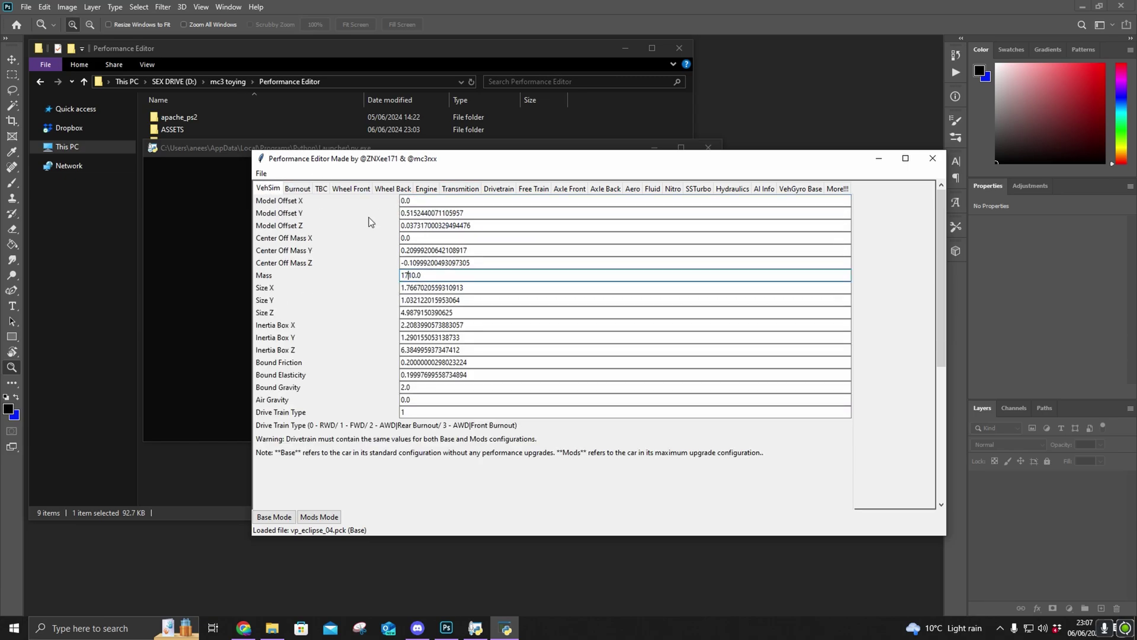
pyautogui.click(297, 188)
pyautogui.click(323, 189)
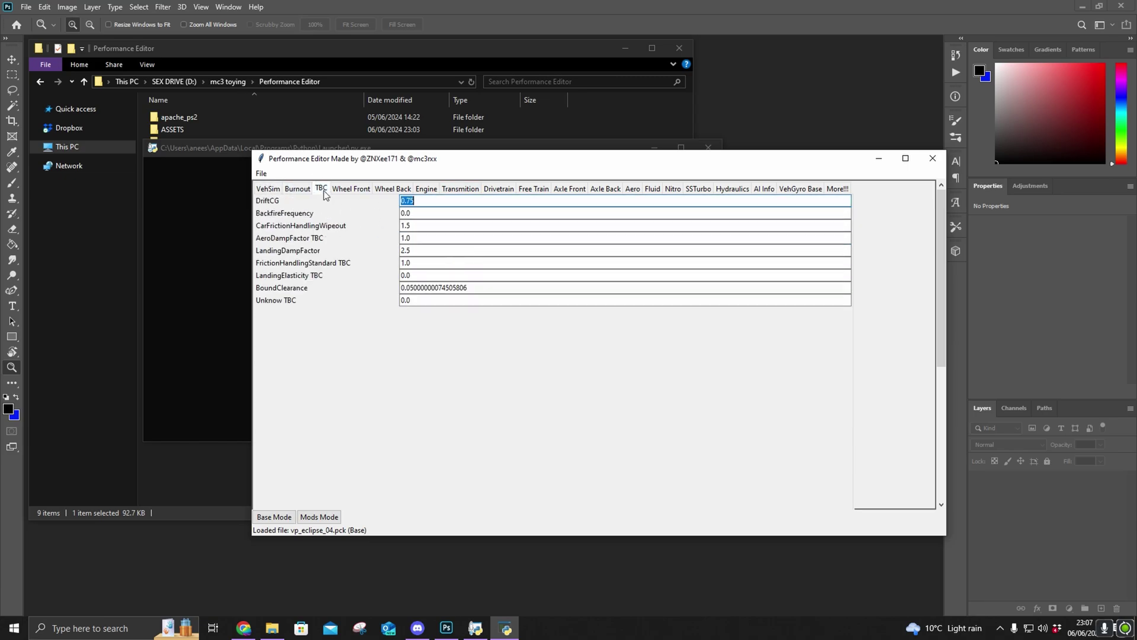
pyautogui.click(352, 188)
pyautogui.click(413, 312)
pyautogui.click(392, 188)
pyautogui.click(427, 189)
pyautogui.click(458, 191)
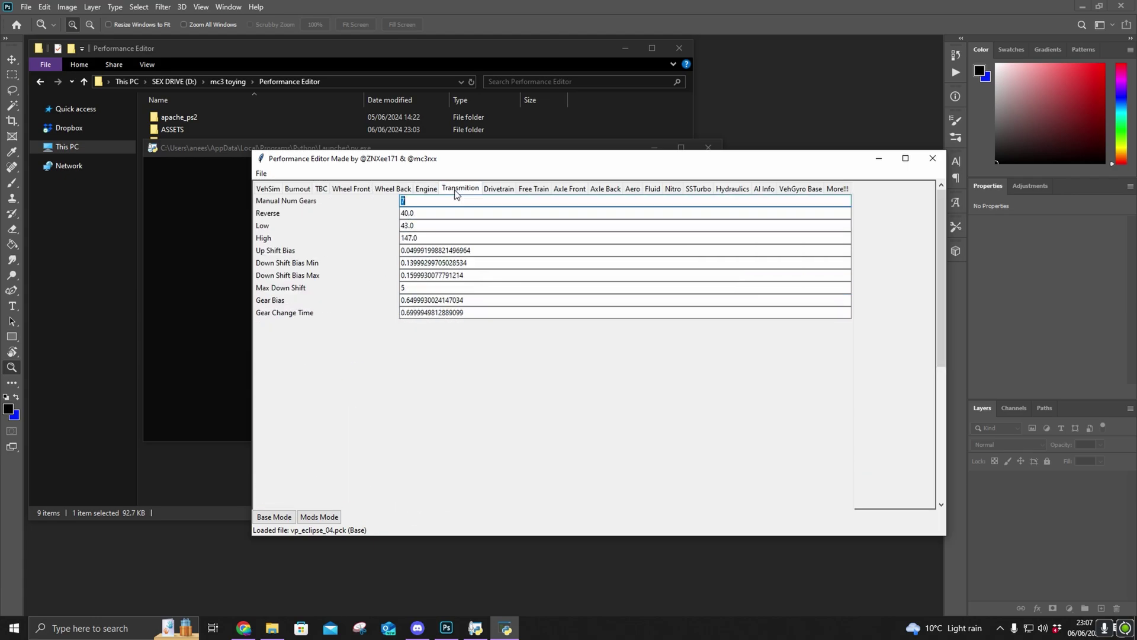
pyautogui.click(536, 191)
pyautogui.click(652, 189)
# - On the Nitro tab, set NitroFOV to 100.0 and FlameSize to 10.0
pyautogui.click(673, 189)
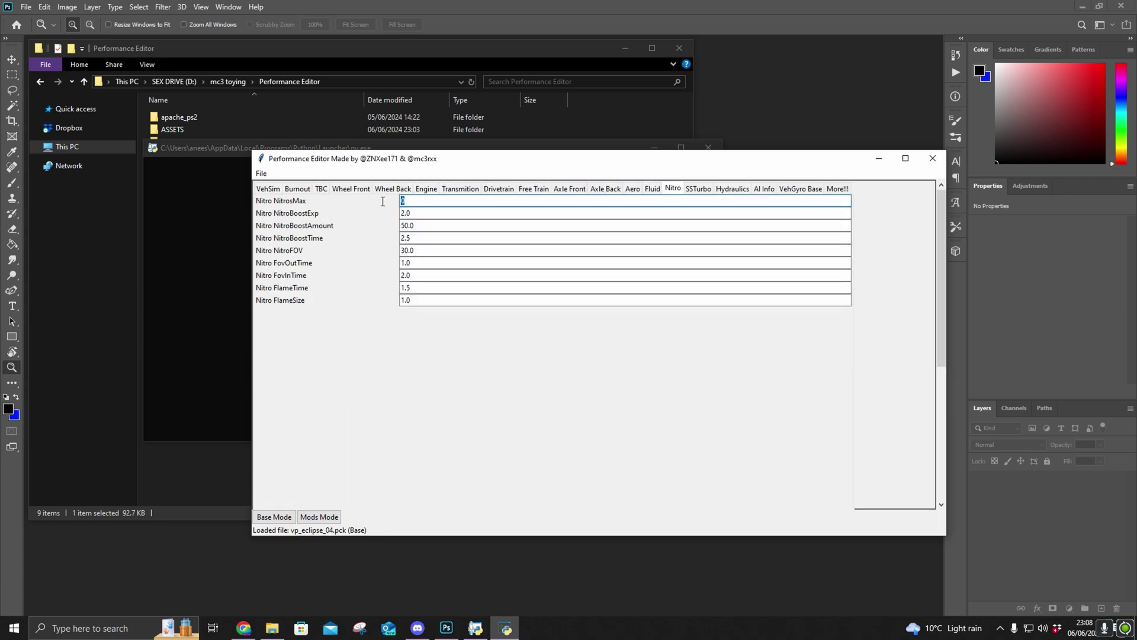
pyautogui.click(402, 250)
pyautogui.press('BackSpace')
pyautogui.write('10')
pyautogui.click(404, 300)
pyautogui.write('0')
pyautogui.click(410, 287)
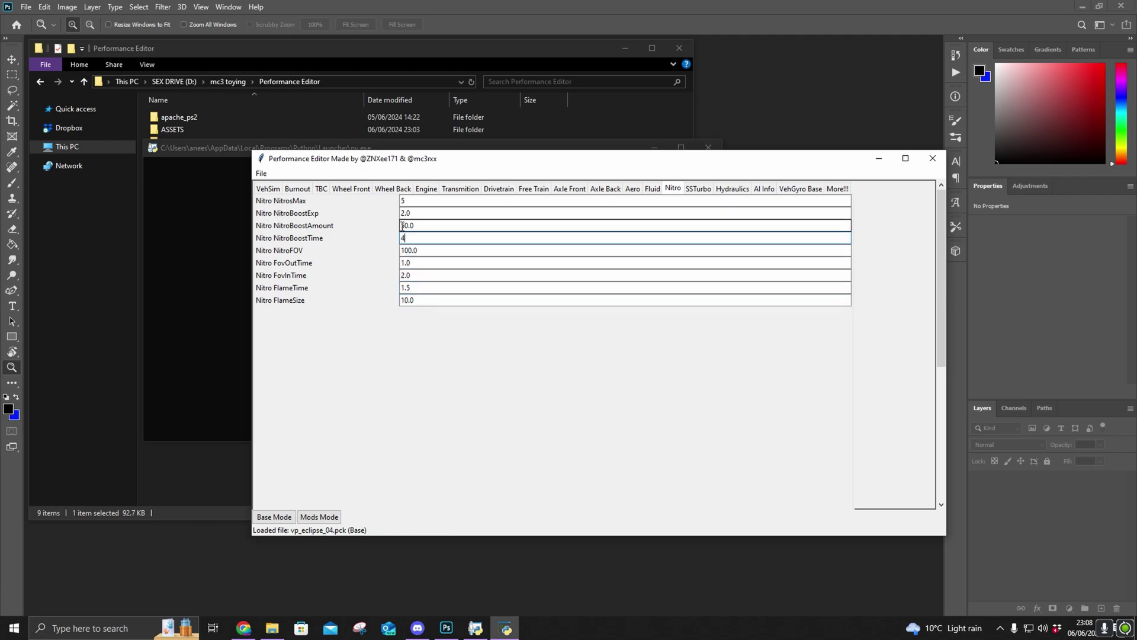
# - Look over the SSTurbo and Hydraulics tabs and return to VehSim
pyautogui.click(698, 189)
pyautogui.click(733, 189)
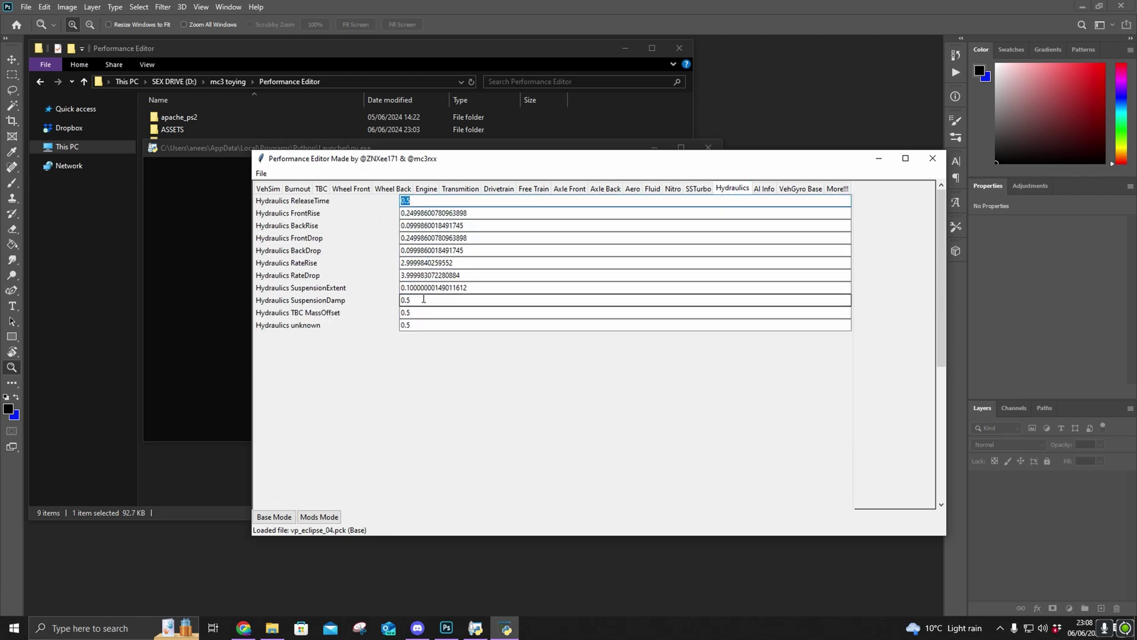
pyautogui.click(408, 226)
pyautogui.hotkey('ctrl', 'Tab')
pyautogui.hotkey('ctrl', 'Tab')
pyautogui.hotkey('ctrl', 'Tab')
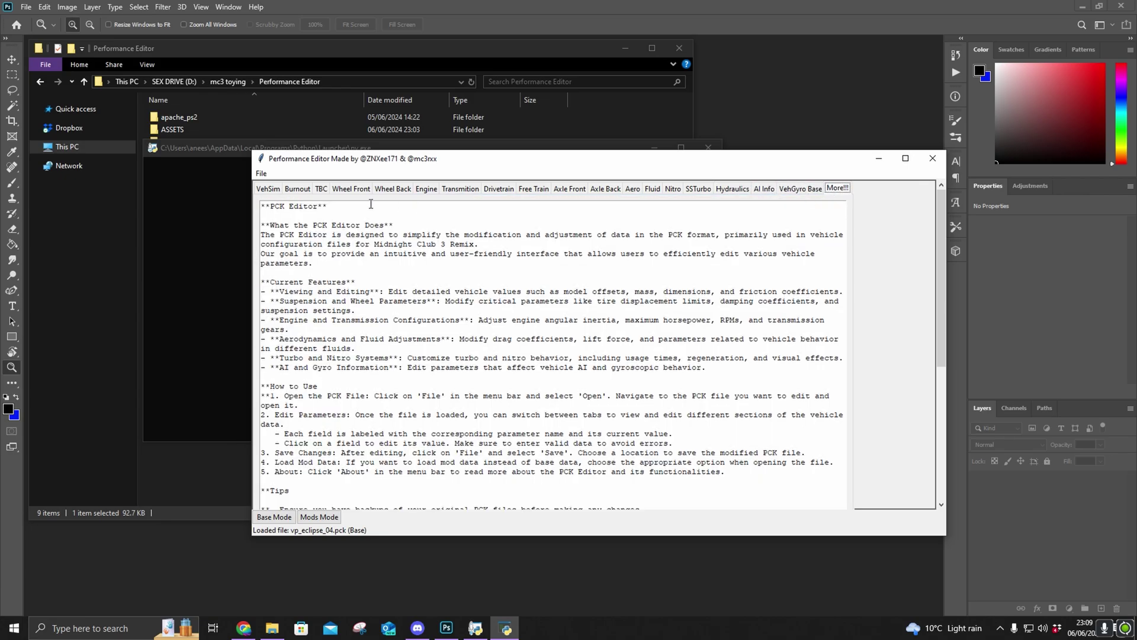
pyautogui.click(266, 190)
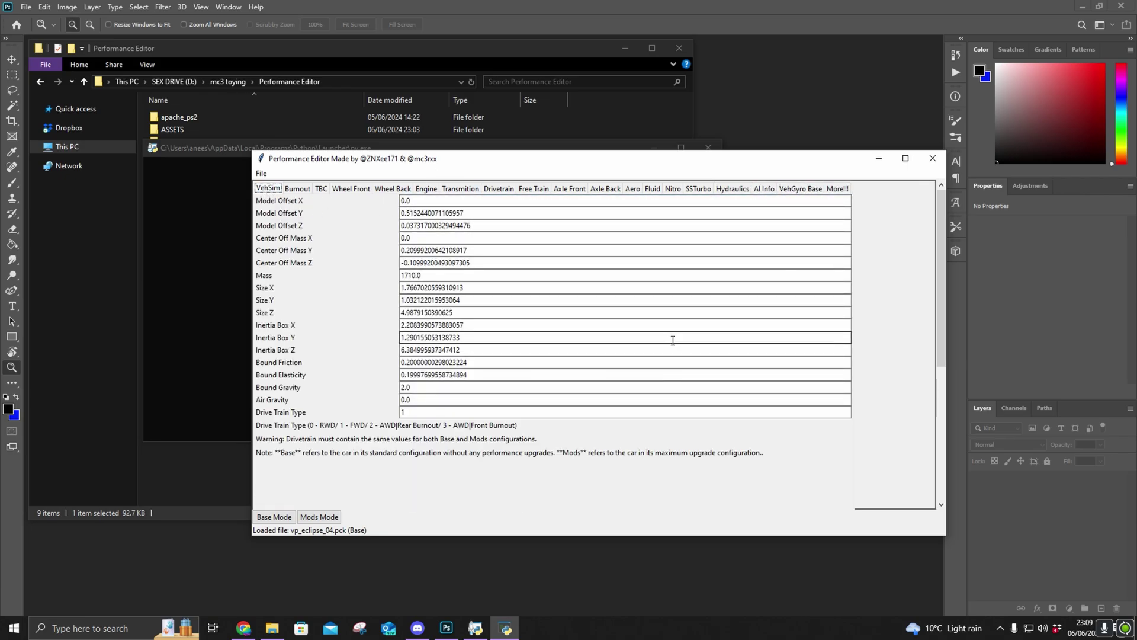
pyautogui.click(260, 174)
# - Save the edits over vp_eclipse_04.pck, confirming the file replacement
pyautogui.click(272, 197)
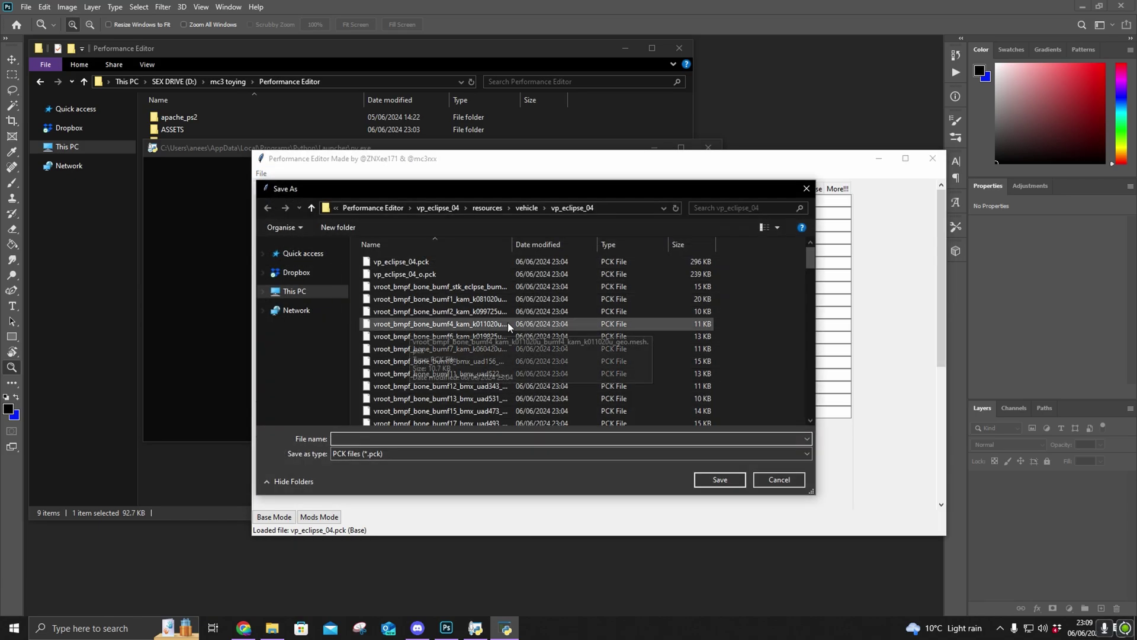
pyautogui.click(382, 262)
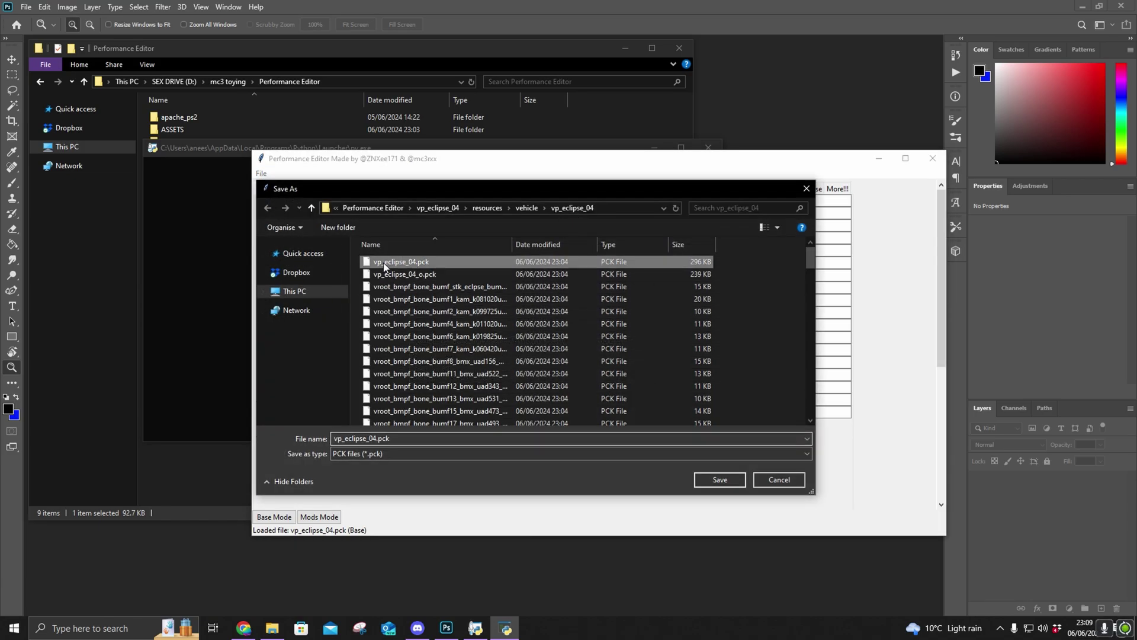
pyautogui.click(722, 479)
pyautogui.click(598, 314)
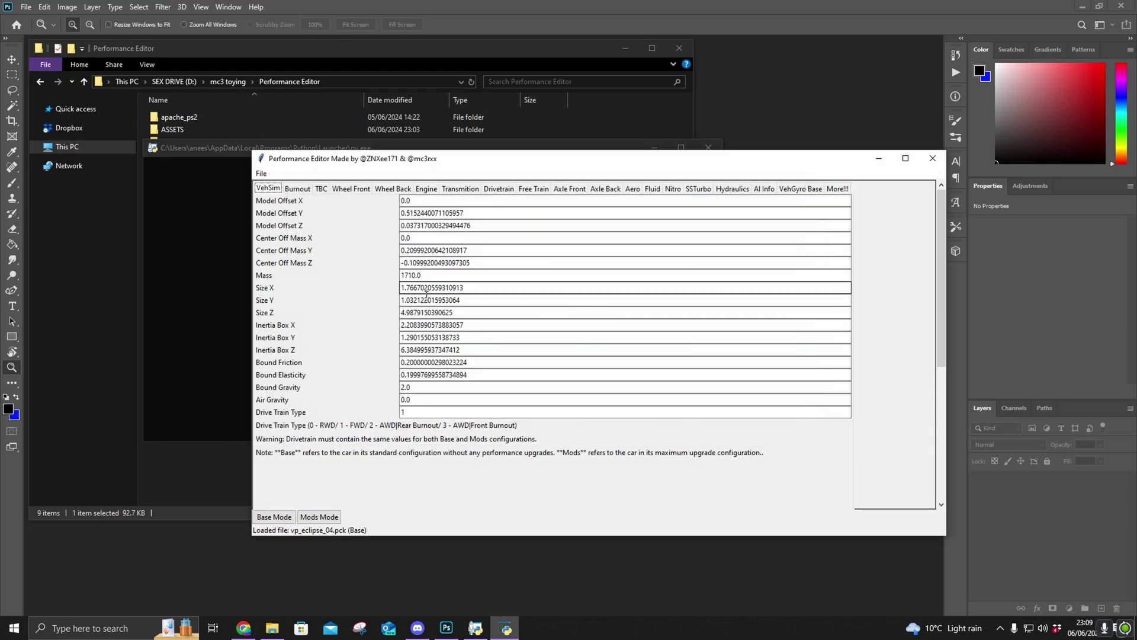
pyautogui.moveTo(385, 164); pyautogui.dragTo(454, 195)
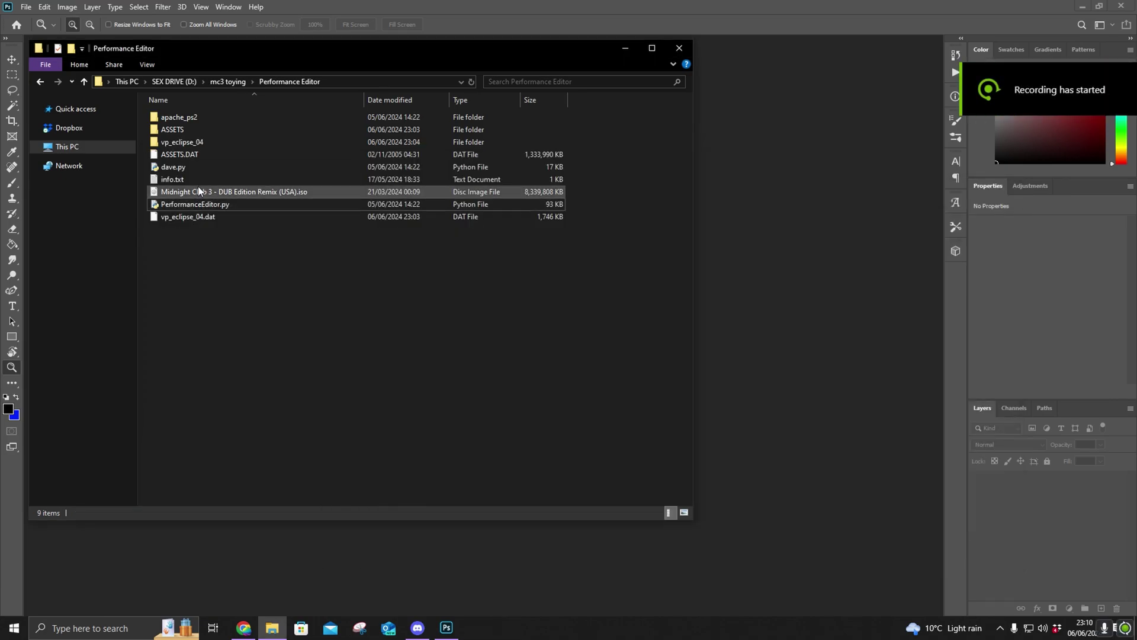
# - Copy the dave.py compile command from info.txt and open cmd in this folder
pyautogui.doubleClick(190, 180)
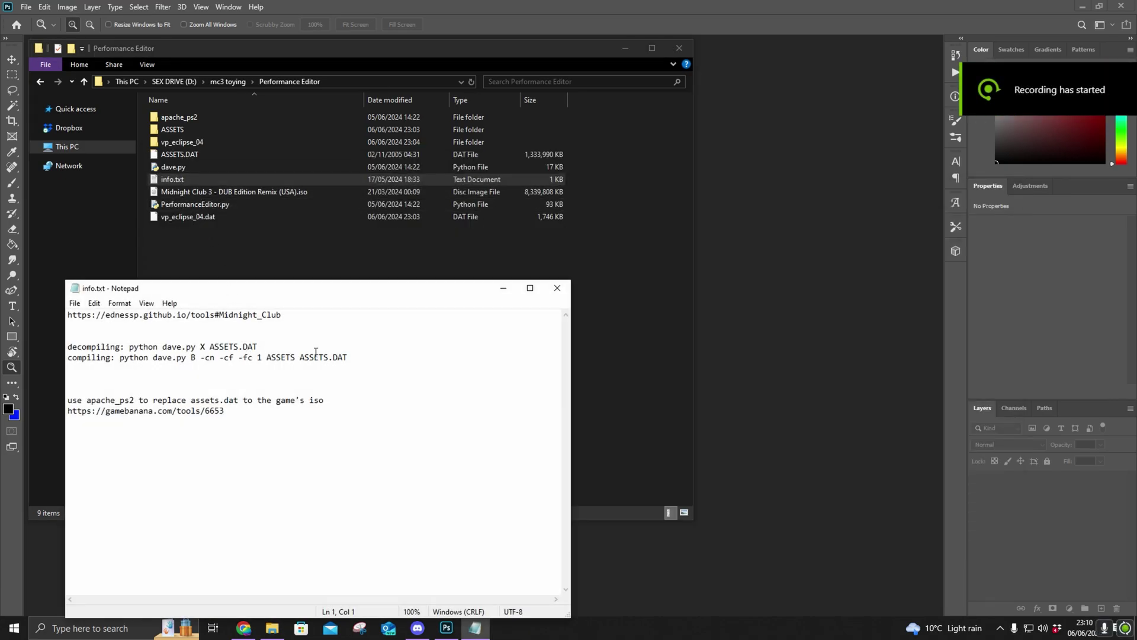
pyautogui.moveTo(356, 360); pyautogui.dragTo(153, 359)
pyautogui.hotkey('ctrl', 'c')
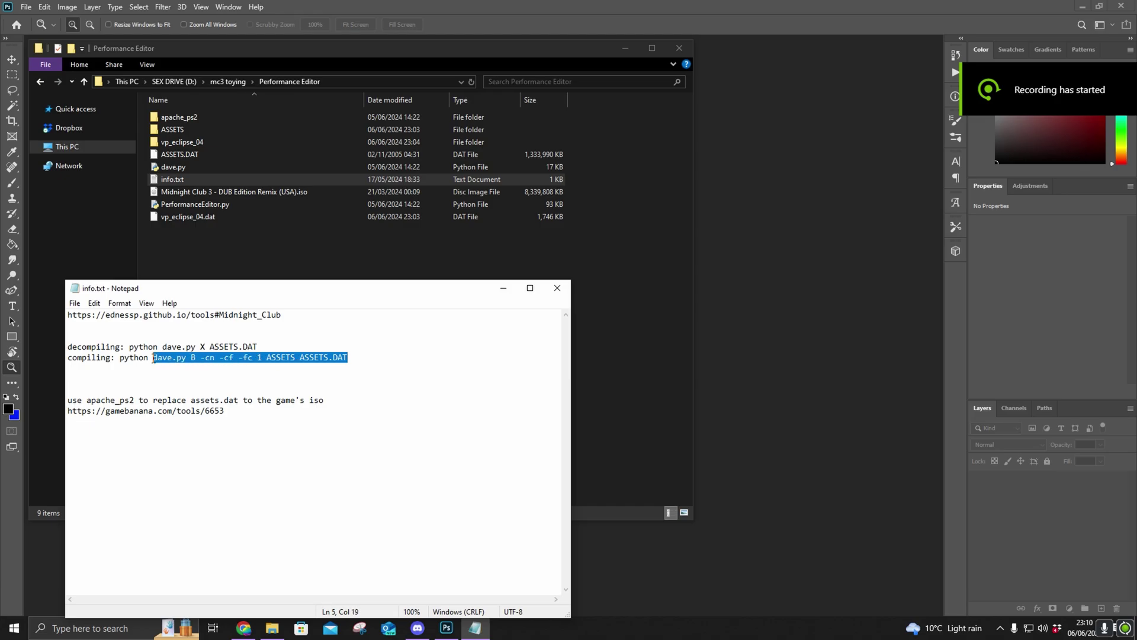
pyautogui.click(557, 288)
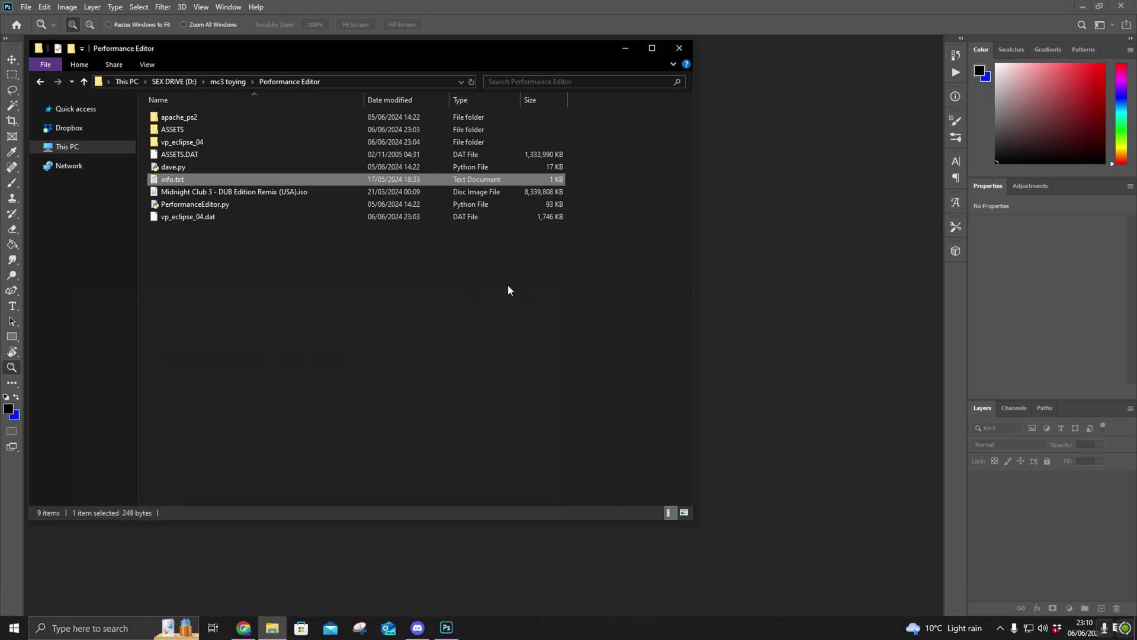
pyautogui.click(357, 81)
pyautogui.write('cmd')
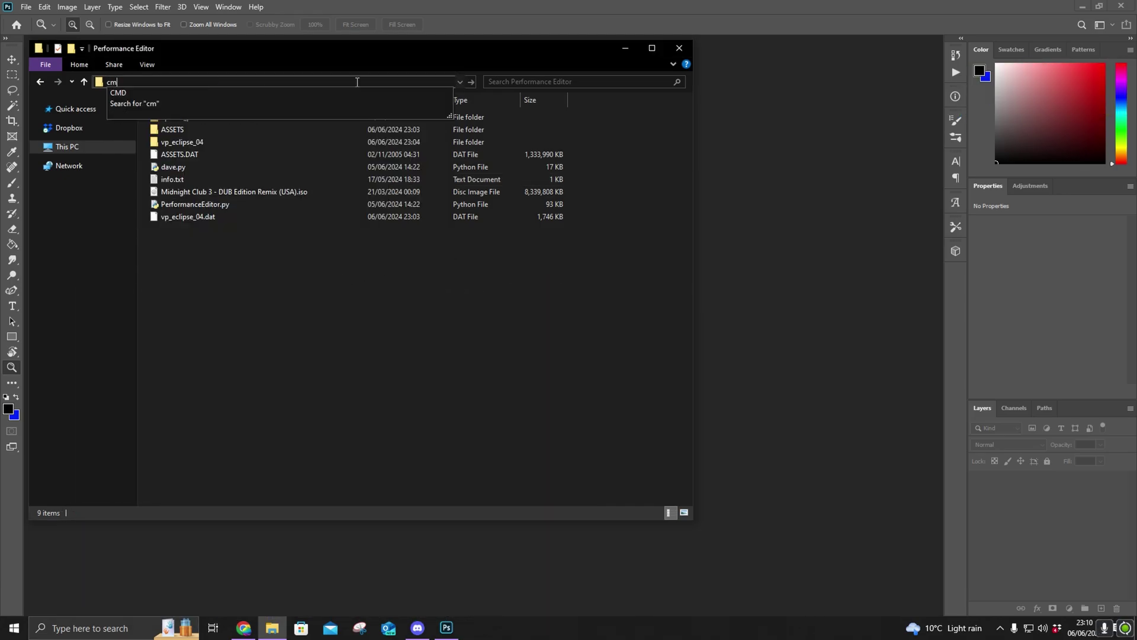
pyautogui.press('Return')
# - Paste the compile command, trim its ASSETS arguments, and copy the name vp_eclipse_04
pyautogui.moveTo(333, 56); pyautogui.dragTo(344, 282)
pyautogui.hotkey('ctrl', 'v')
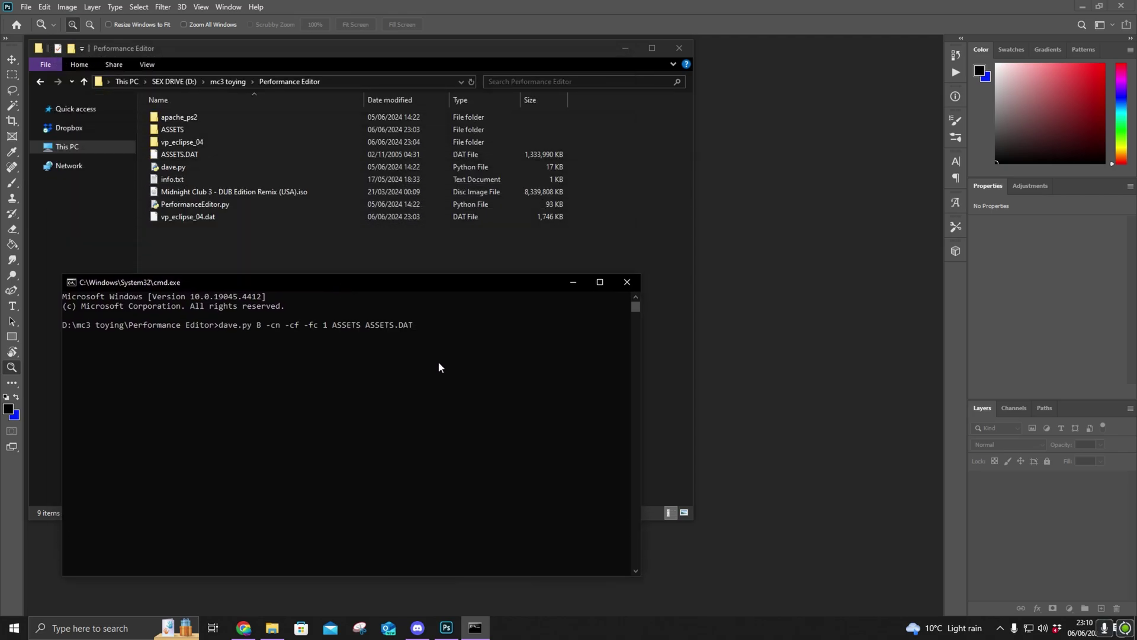
pyautogui.press('BackSpace')
pyautogui.press('BackSpace')
pyautogui.press('BackSpace')
pyautogui.press('BackSpace')
pyautogui.press('BackSpace')
pyautogui.press('BackSpace')
pyautogui.press('BackSpace')
pyautogui.press('BackSpace')
pyautogui.press('BackSpace')
pyautogui.press('BackSpace')
pyautogui.press('BackSpace')
pyautogui.press('BackSpace')
pyautogui.press('BackSpace')
pyautogui.press('BackSpace')
pyautogui.press('BackSpace')
pyautogui.press('BackSpace')
pyautogui.press('BackSpace')
pyautogui.click(181, 217)
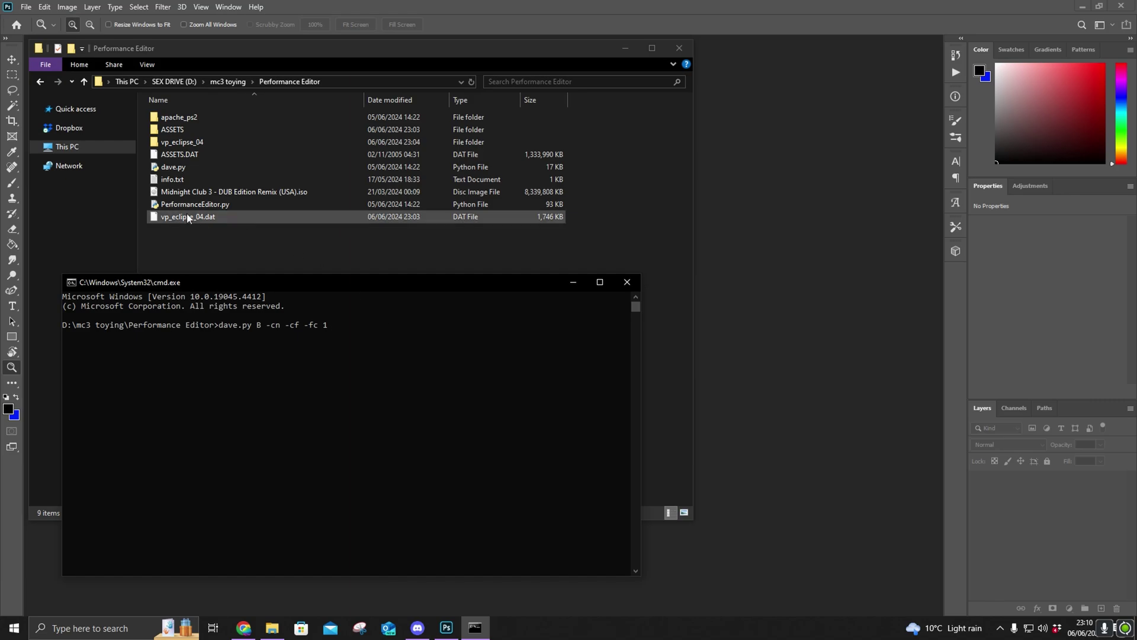
pyautogui.click(194, 215)
pyautogui.hotkey('ctrl', 'c')
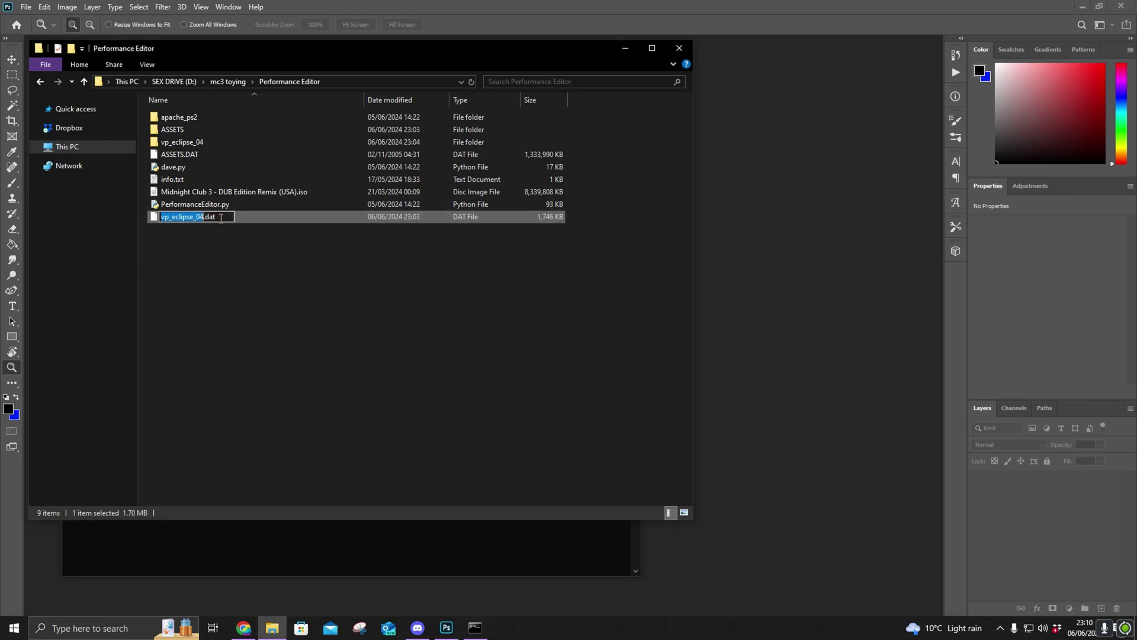
pyautogui.click(394, 577)
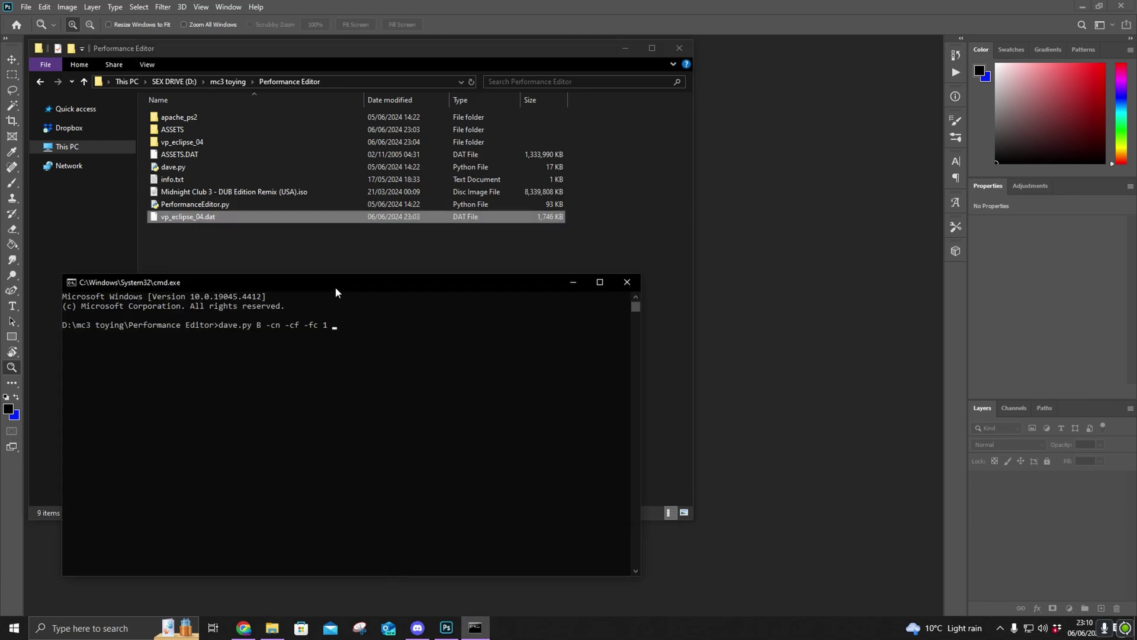
# - Complete the command with vp_eclipse_04 vp_eclipse_04.dat, run it, and confirm overwrite with y
pyautogui.moveTo(335, 287); pyautogui.dragTo(325, 303)
pyautogui.hotkey('ctrl', 'v')
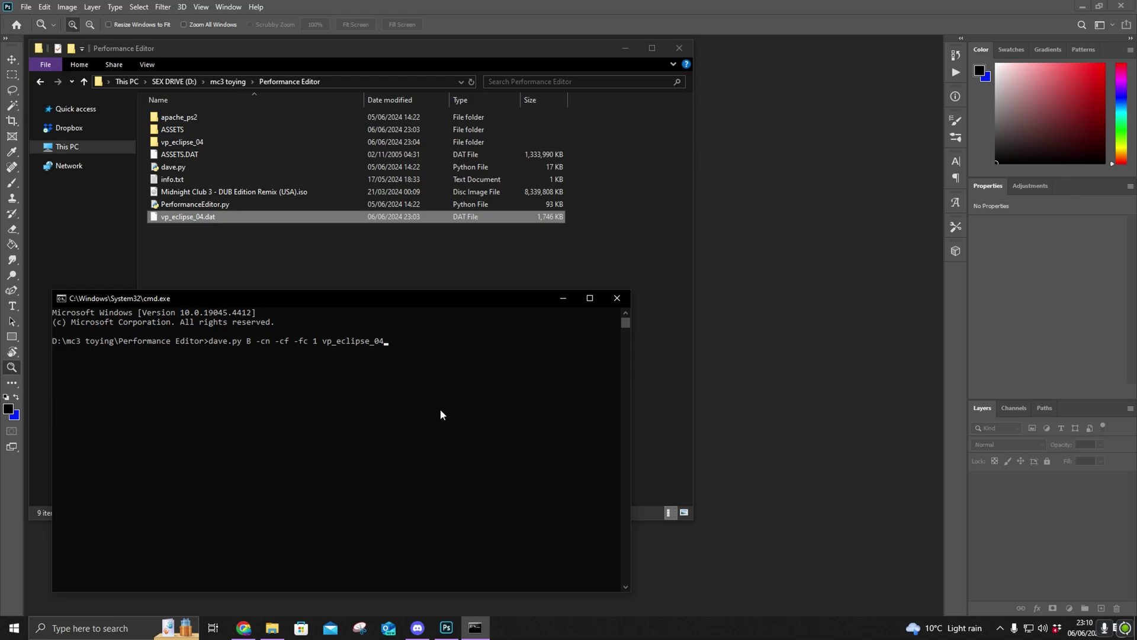
pyautogui.hotkey('ctrl', 'v')
pyautogui.write('.dat')
pyautogui.press('Return')
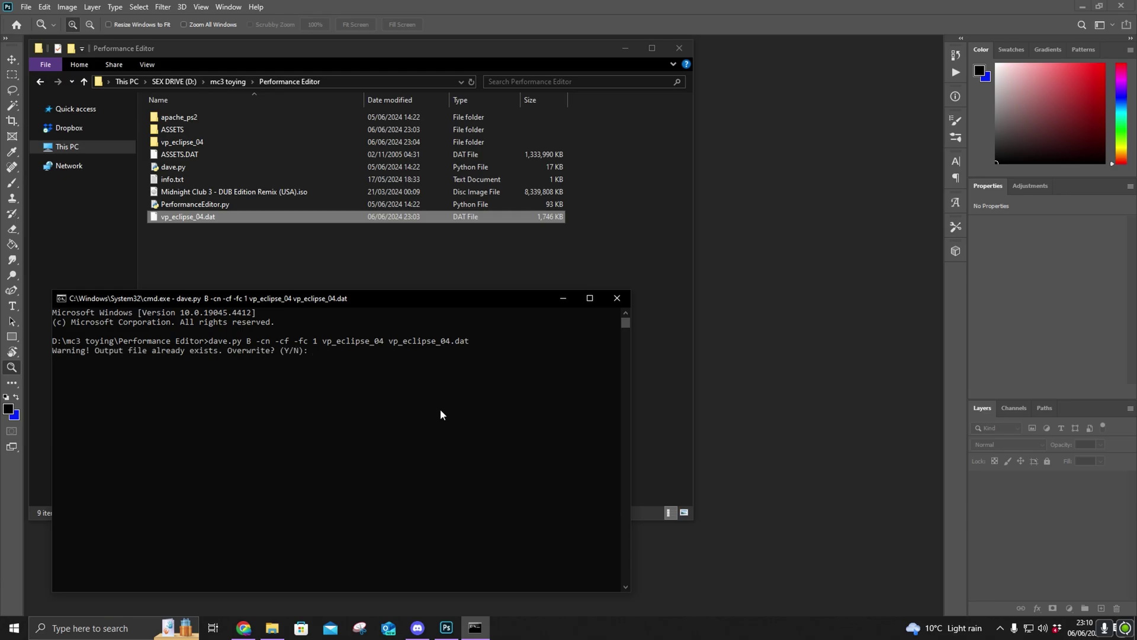
pyautogui.write('y')
pyautogui.press('Return')
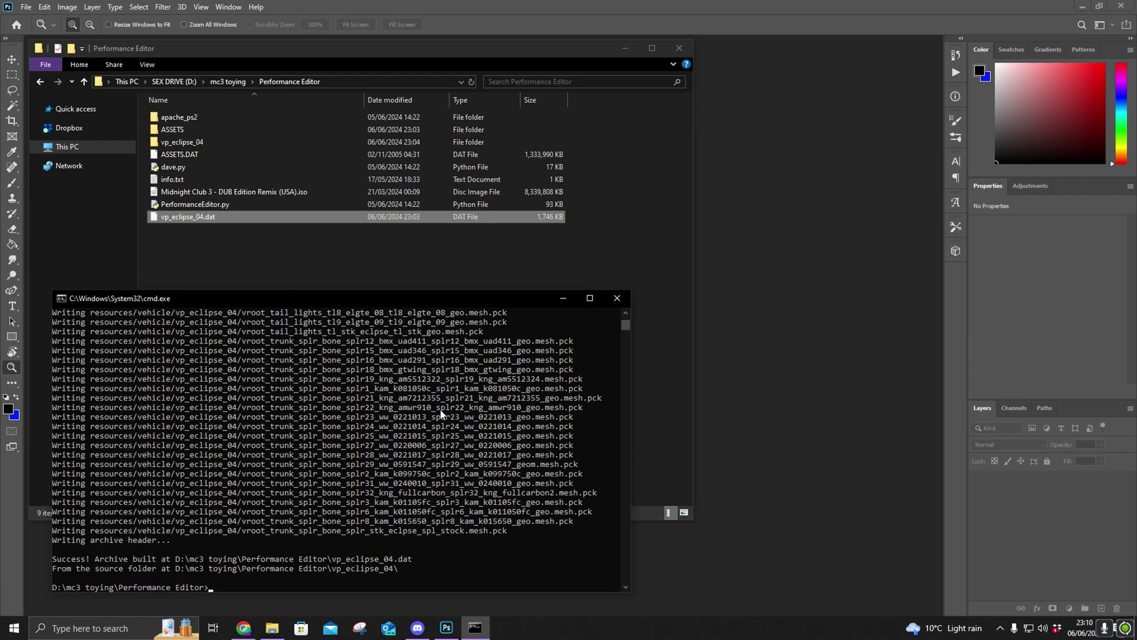
# - Drag the rebuilt vp_eclipse_04.dat into ASSETS, replacing the file in the destination
pyautogui.moveTo(276, 572); pyautogui.dragTo(152, 560)
pyautogui.click(340, 523)
pyautogui.click(234, 239)
pyautogui.click(196, 218)
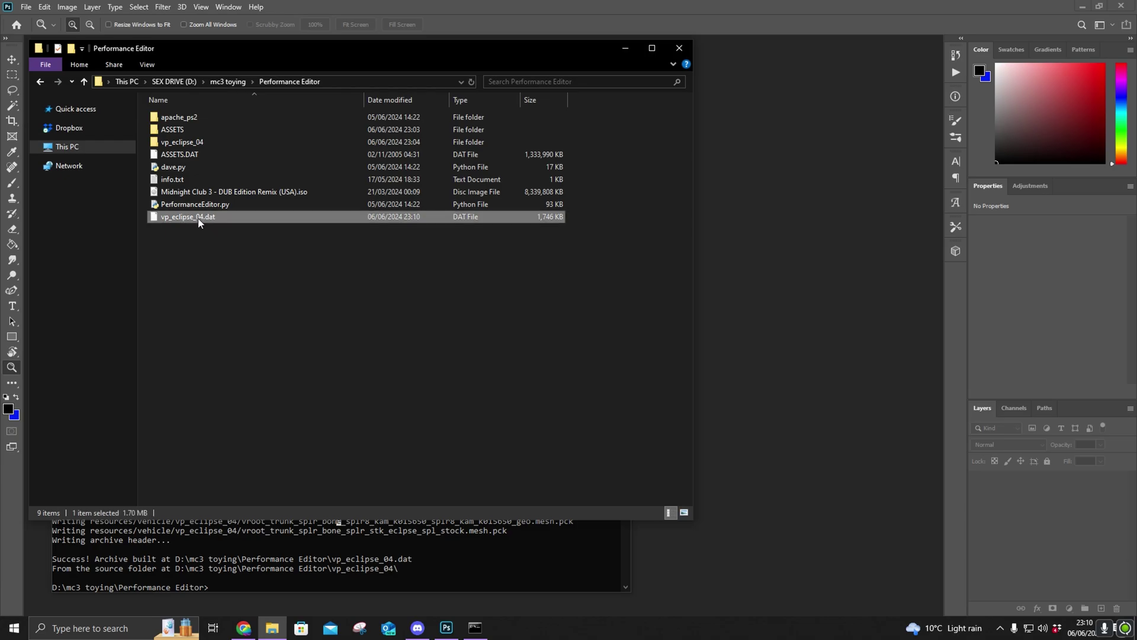
pyautogui.moveTo(190, 217); pyautogui.dragTo(180, 129)
pyautogui.moveTo(533, 153); pyautogui.dragTo(568, 214)
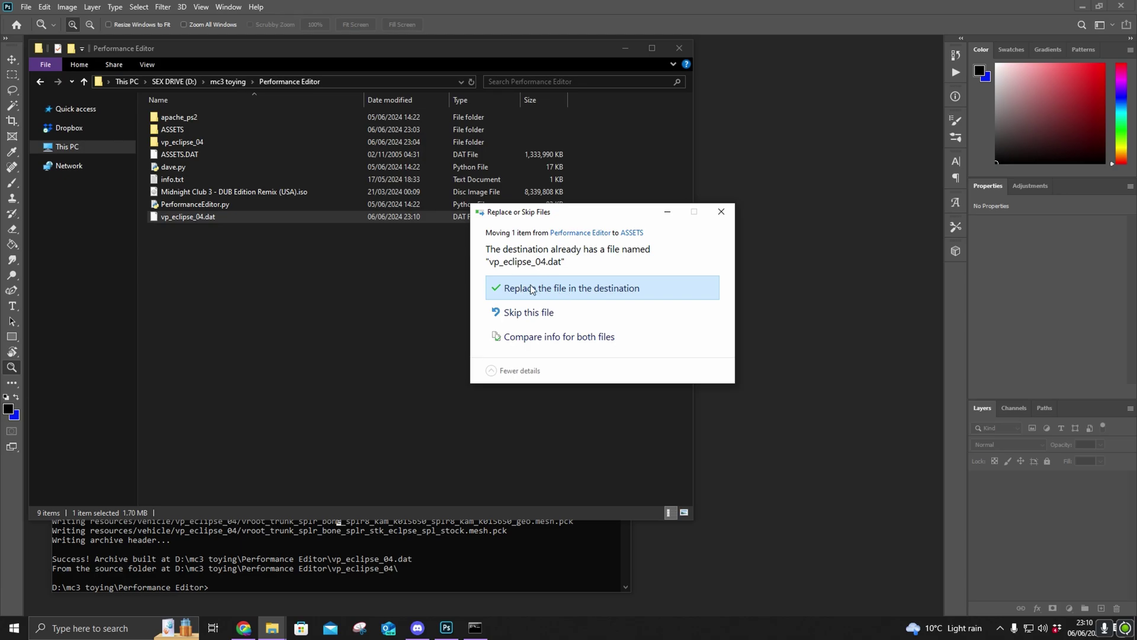
pyautogui.click(532, 289)
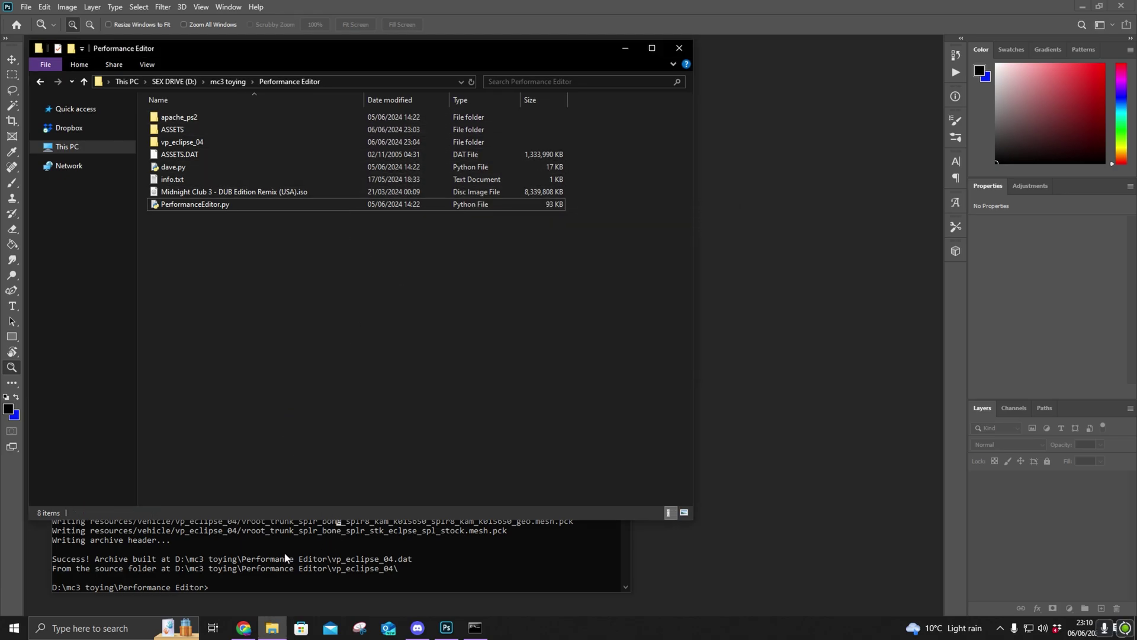
# - Run dave.py B -cn -cf -fc 1 ASSETS ASSETS.DAT from info.txt, confirming the overwrite with y
pyautogui.doubleClick(172, 179)
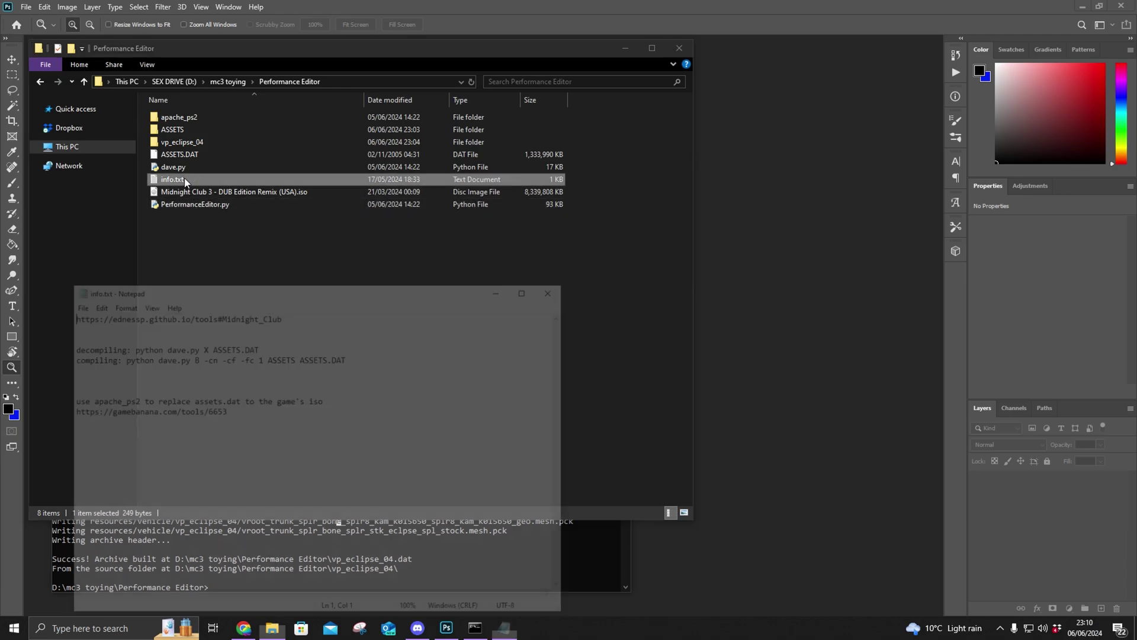
pyautogui.moveTo(353, 358); pyautogui.dragTo(158, 356)
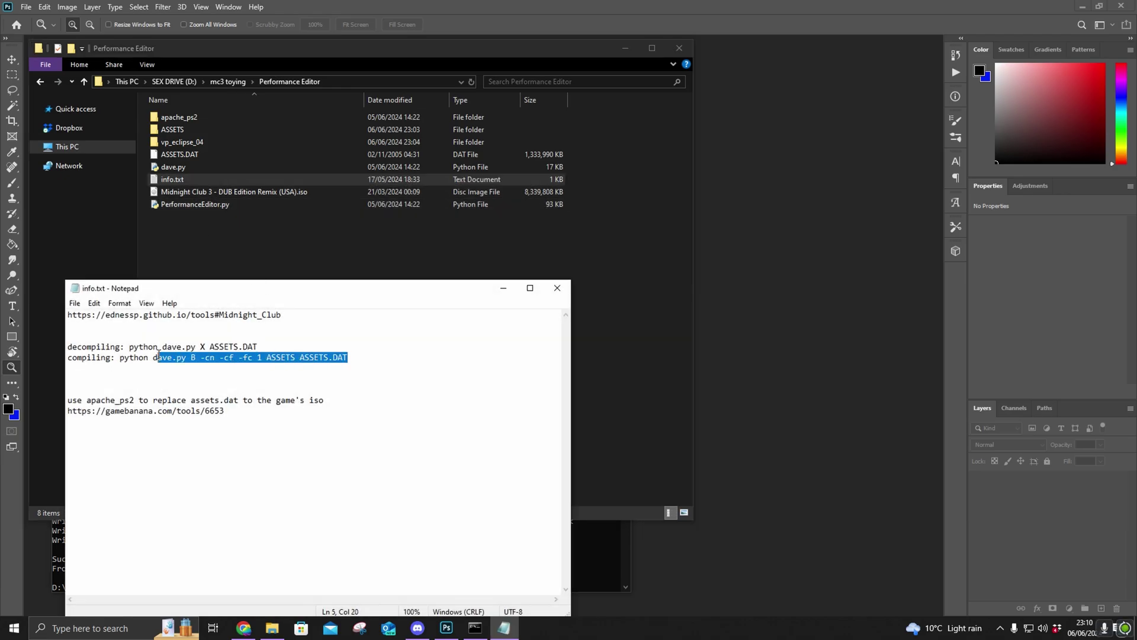
pyautogui.click(557, 288)
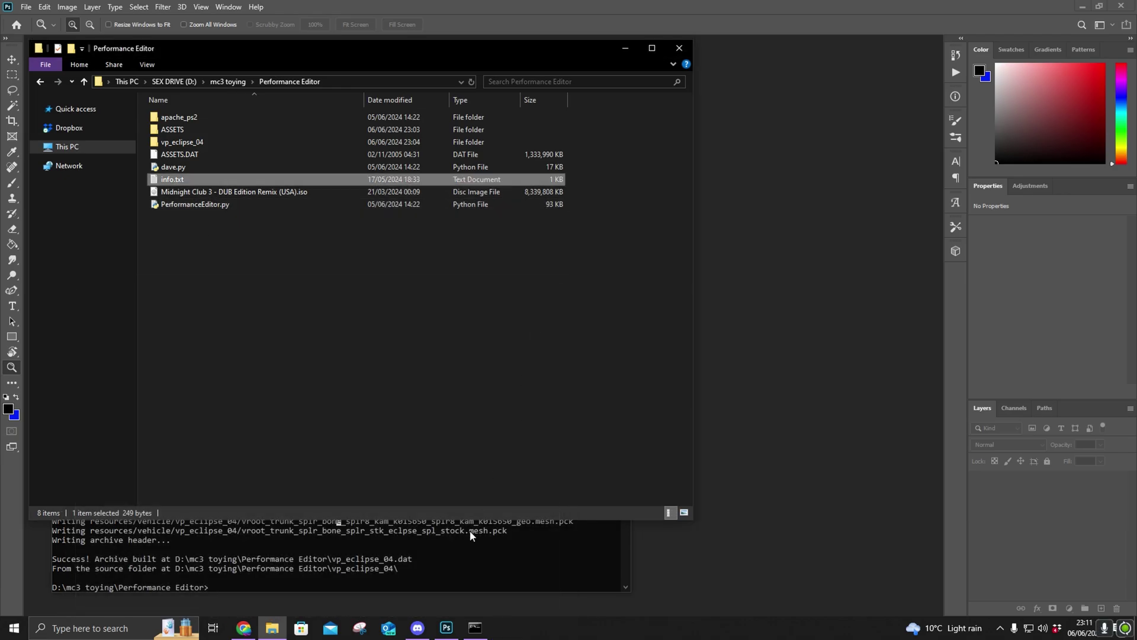
pyautogui.click(339, 521)
pyautogui.write('dave.py B -cn -cf -fc 1 ASSETS ASSETS.DAT')
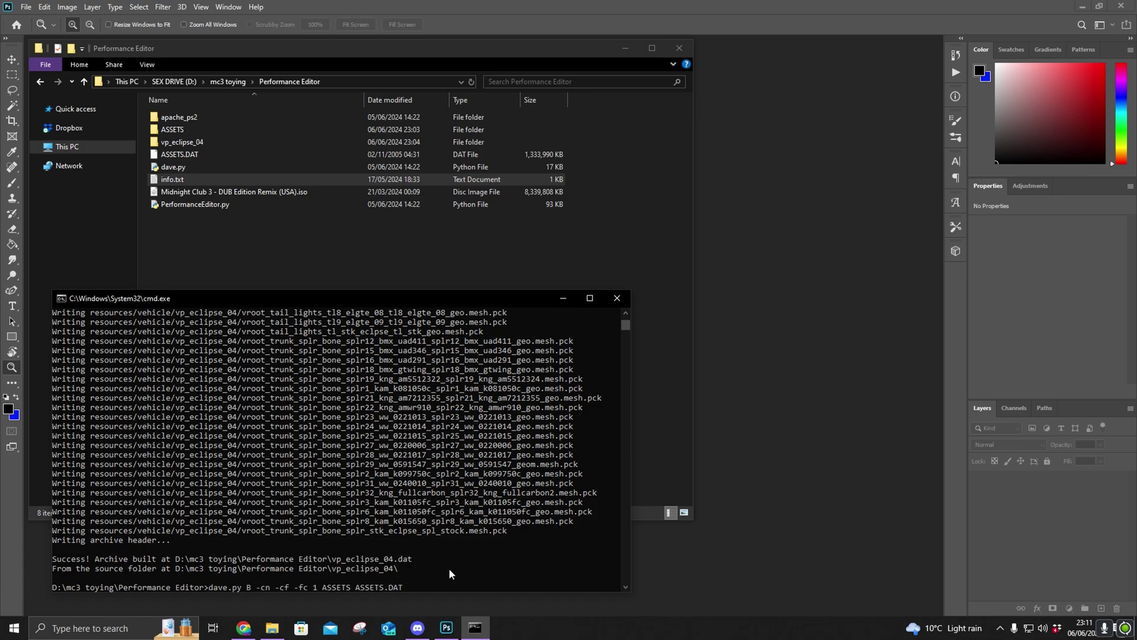
pyautogui.press('Return')
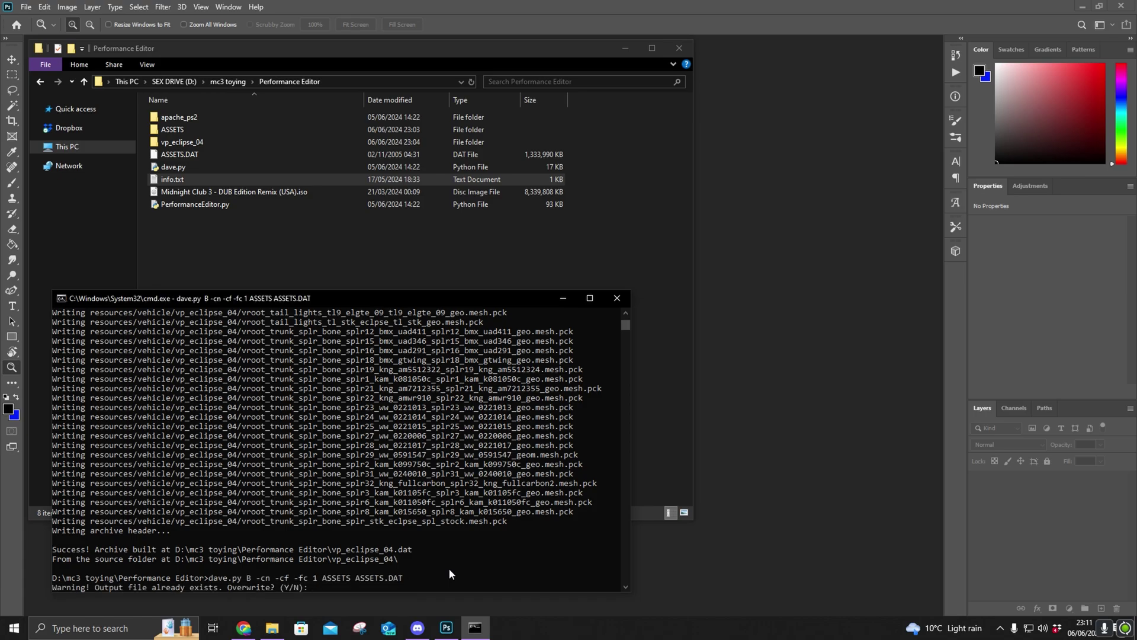
pyautogui.write('y')
pyautogui.press('Return')
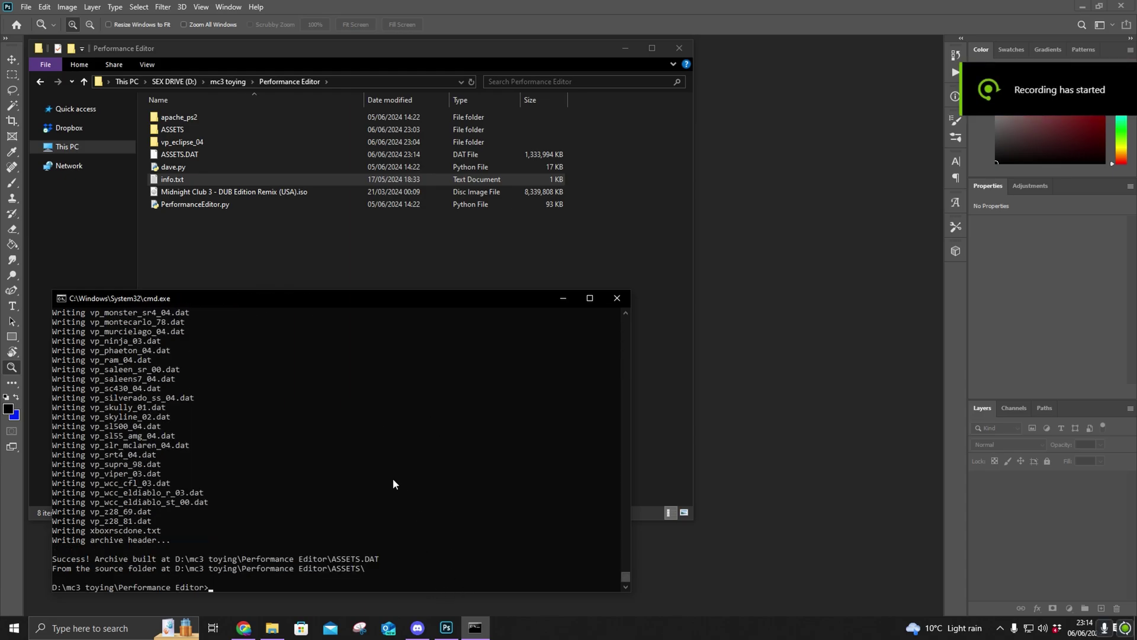
# - Open the apache_ps2 folder and launch Apache.exe
pyautogui.click(184, 155)
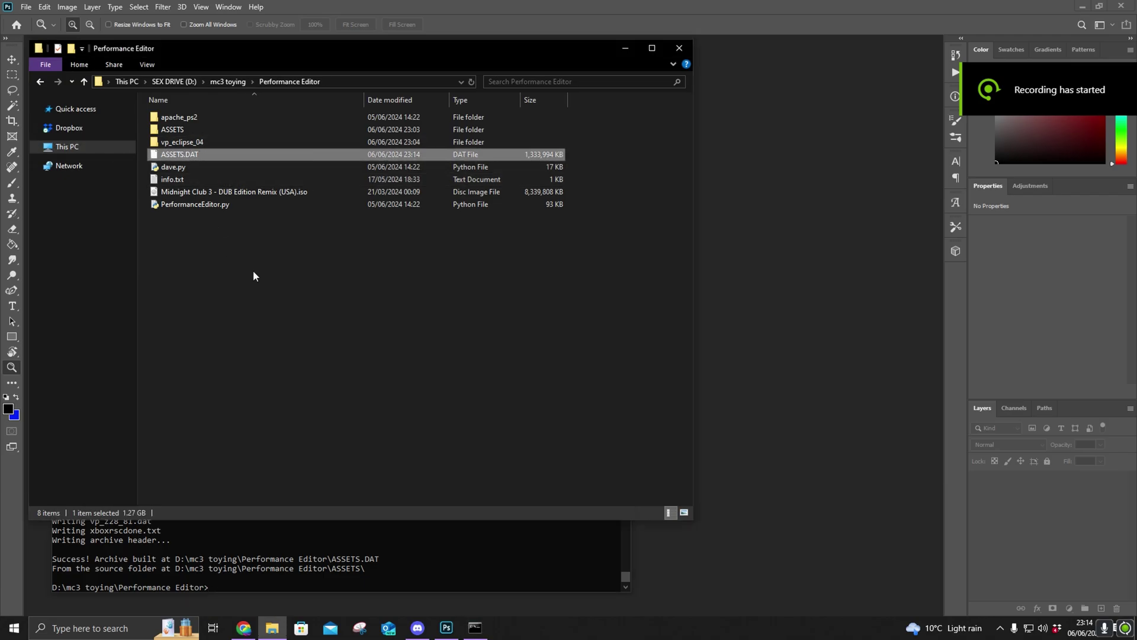
pyautogui.click(279, 299)
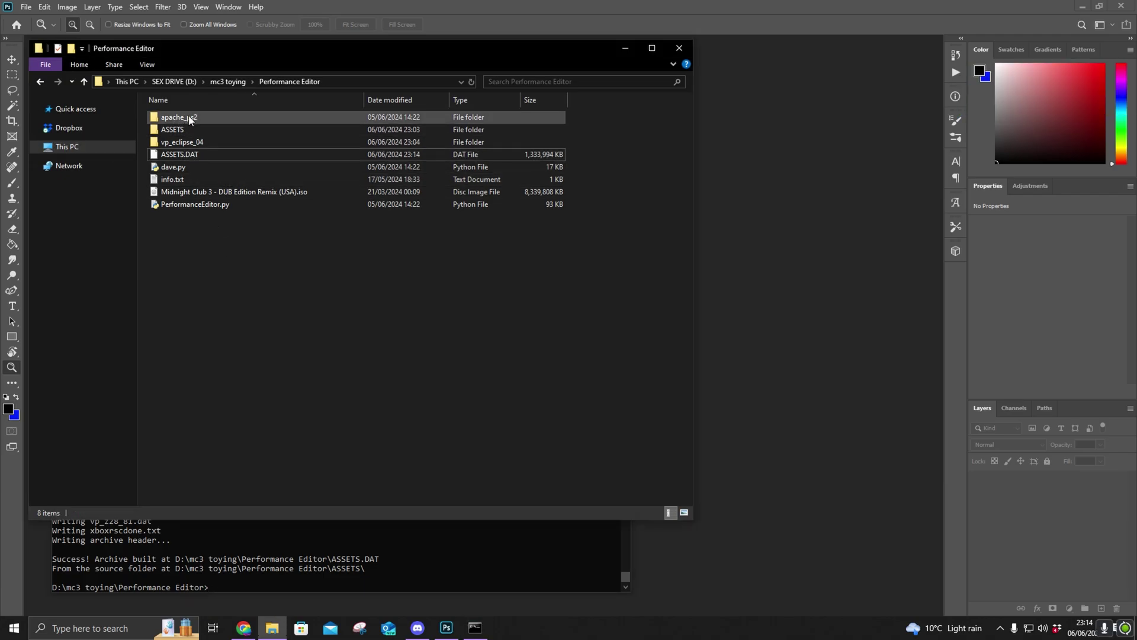
pyautogui.click(207, 192)
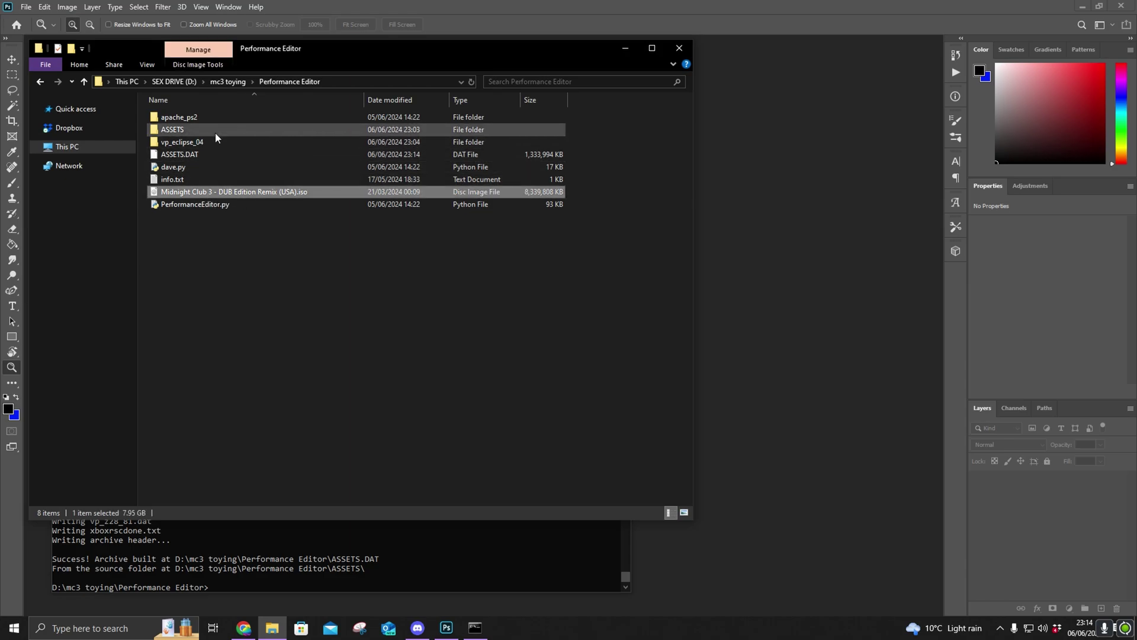
pyautogui.doubleClick(194, 118)
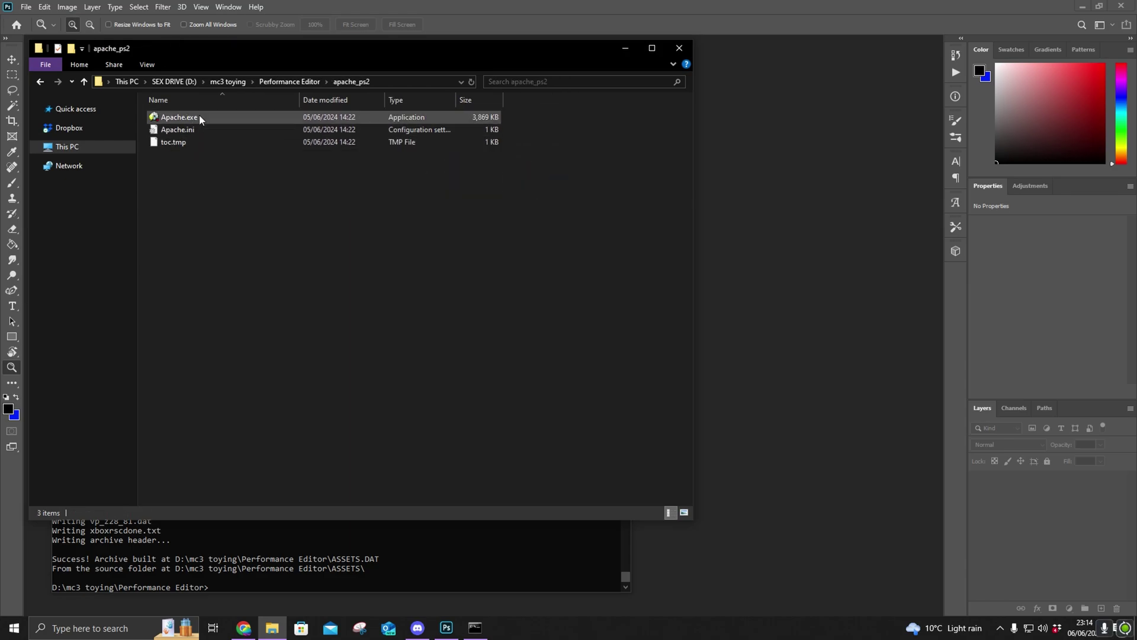
pyautogui.doubleClick(199, 117)
# - Open Midnight Club 3 - DUB Edition Remix (USA).iso from the Performance Editor folder
pyautogui.click(383, 178)
pyautogui.click(408, 192)
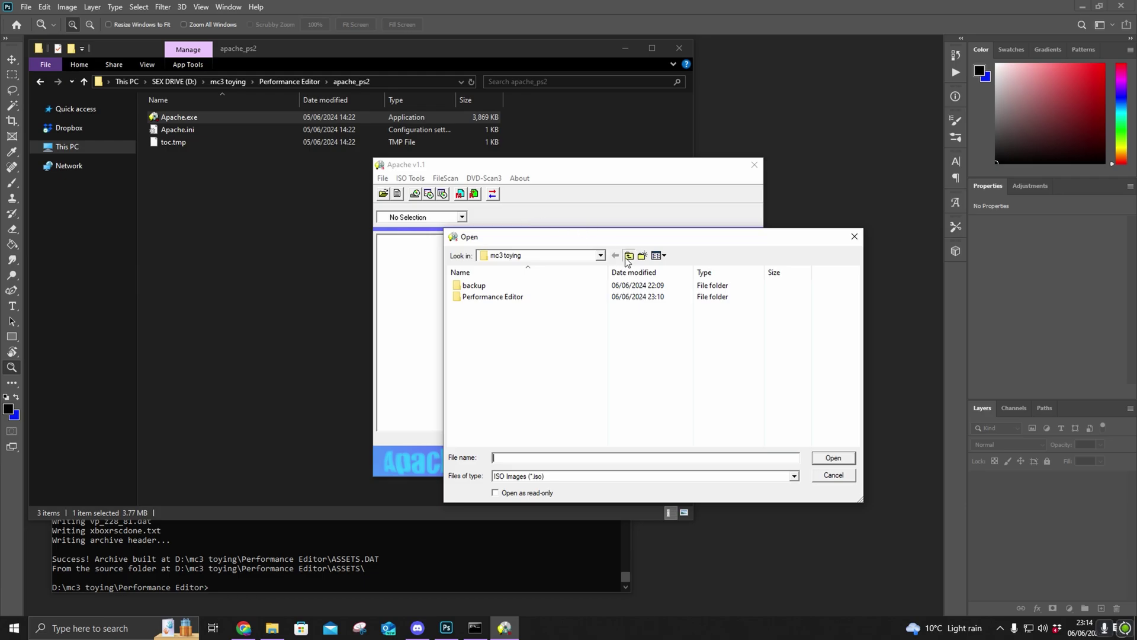
pyautogui.click(628, 255)
pyautogui.doubleClick(499, 398)
pyautogui.click(485, 298)
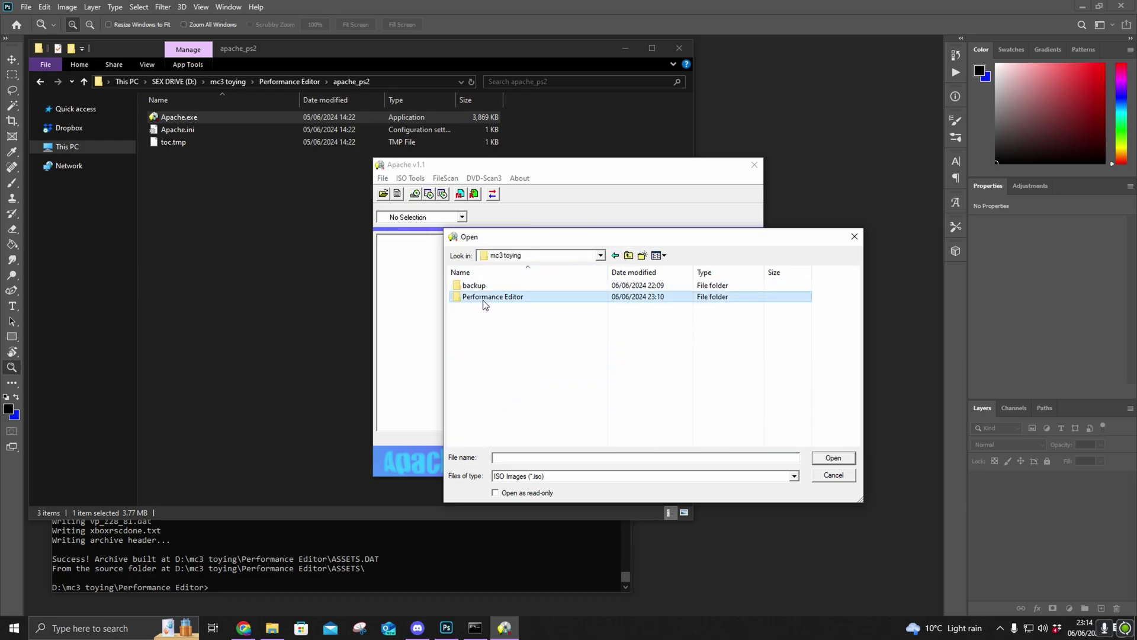
pyautogui.doubleClick(484, 298)
pyautogui.click(515, 320)
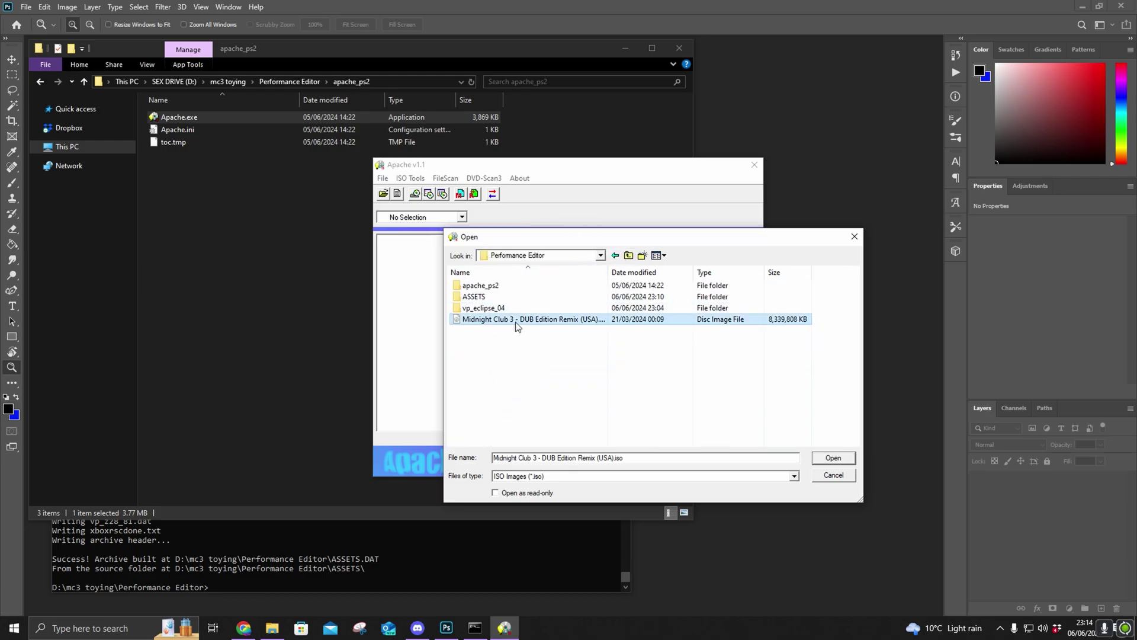
pyautogui.doubleClick(607, 270)
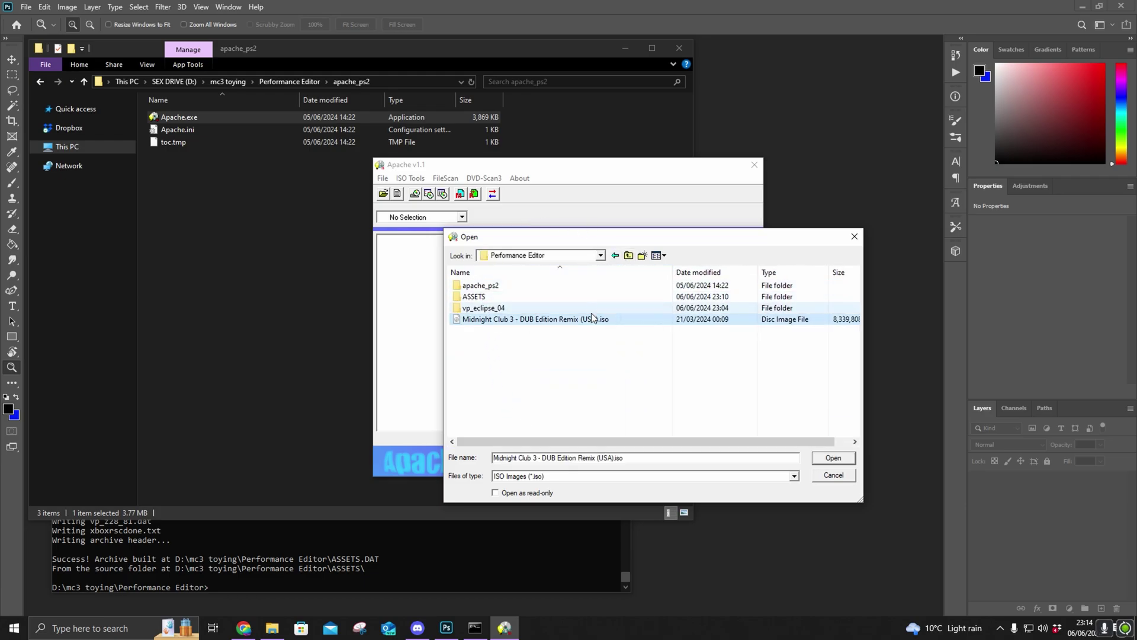
pyautogui.click(827, 460)
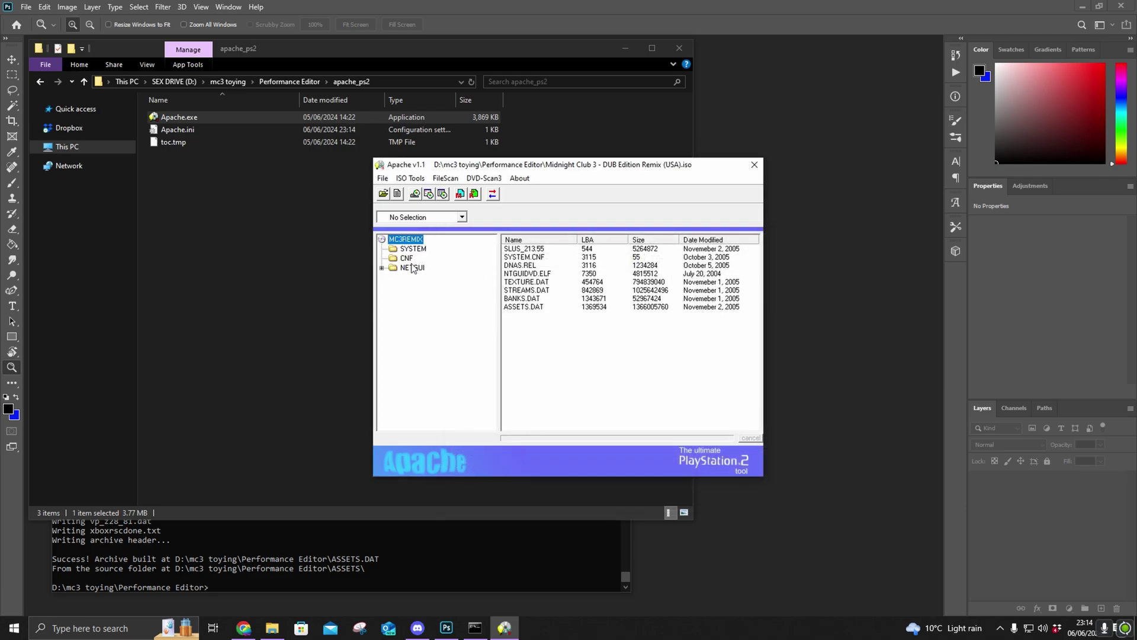
# - Open Change TOC for Selected File on ASSETS.DAT and select its current size
pyautogui.click(521, 308)
pyautogui.click(411, 179)
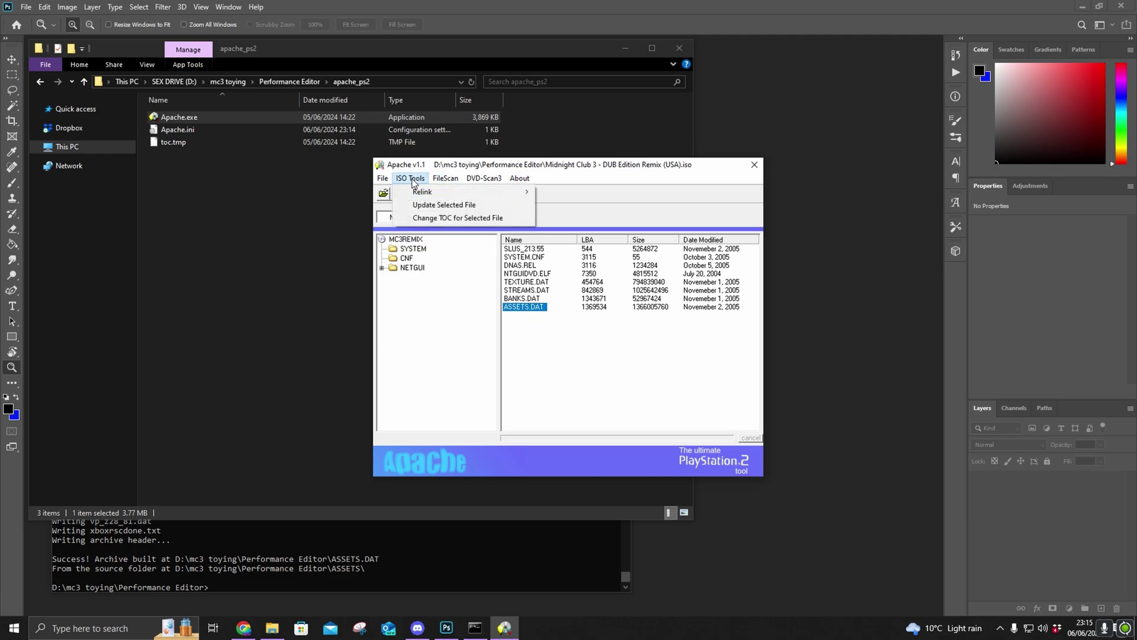
pyautogui.click(421, 218)
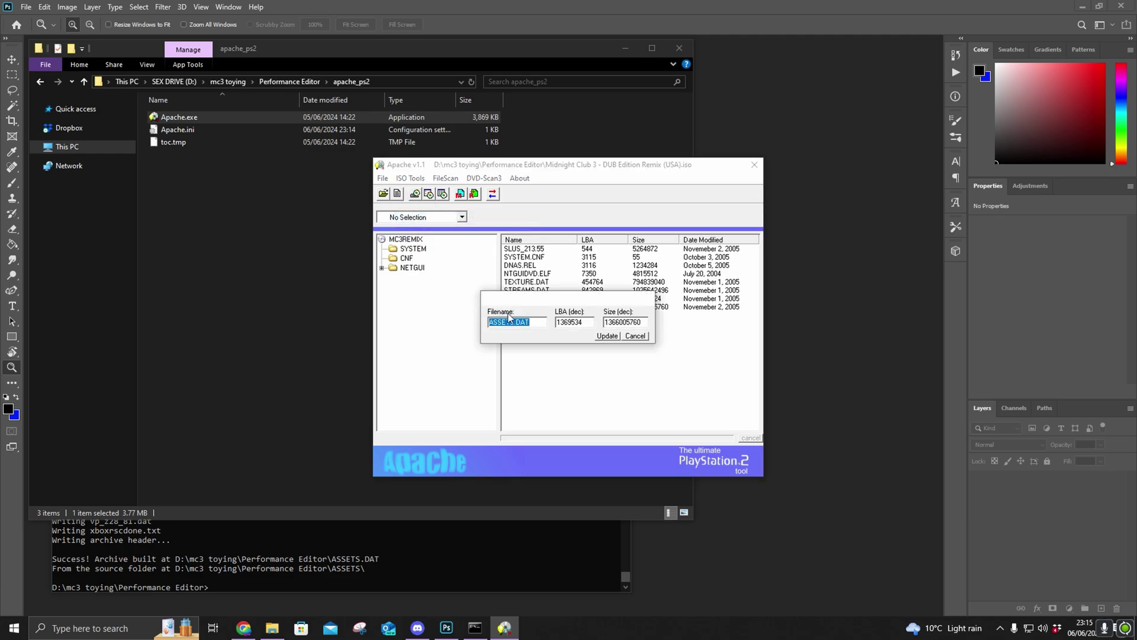
pyautogui.moveTo(645, 323); pyautogui.dragTo(601, 322)
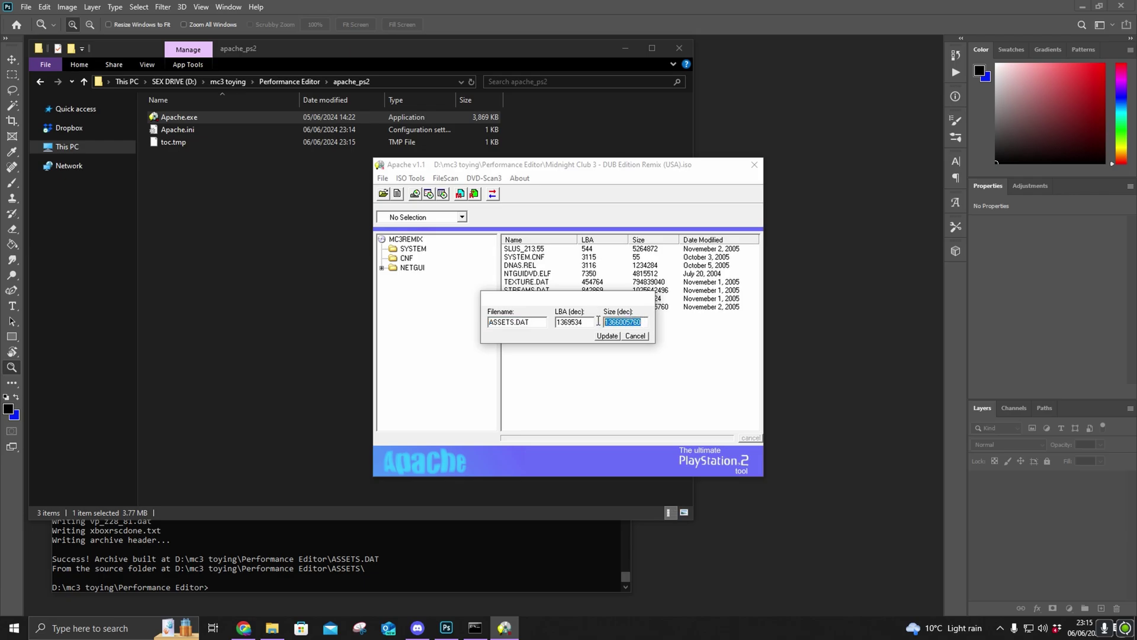
# - Copy the rebuilt ASSETS.DAT's exact byte size from its Properties
pyautogui.click(291, 157)
pyautogui.click(291, 85)
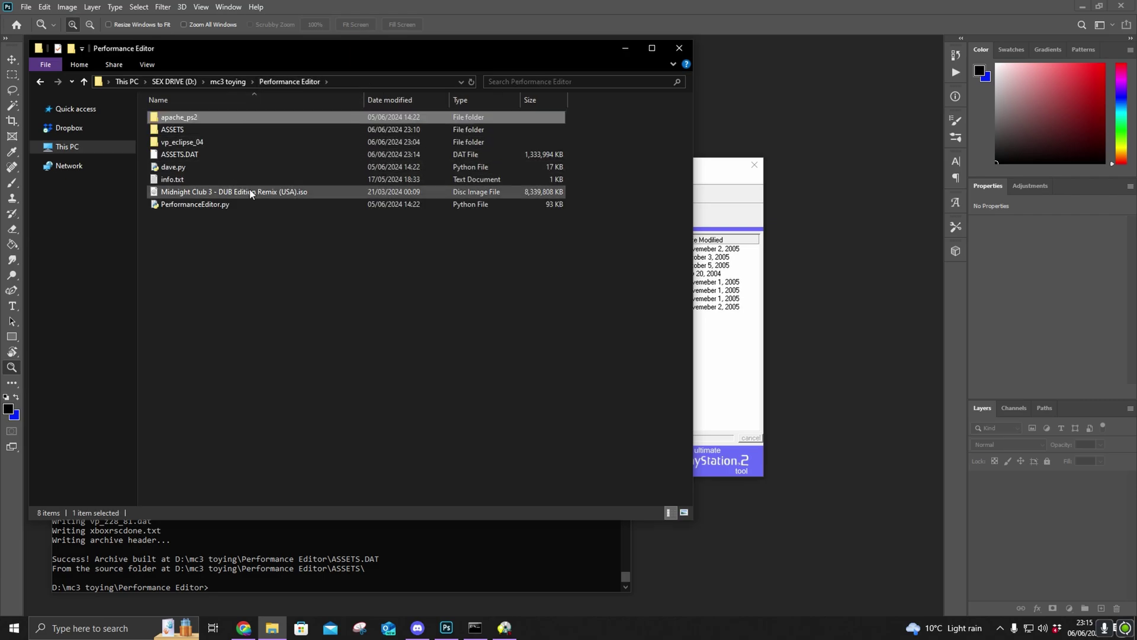
pyautogui.click(260, 193)
pyautogui.rightClick(331, 193)
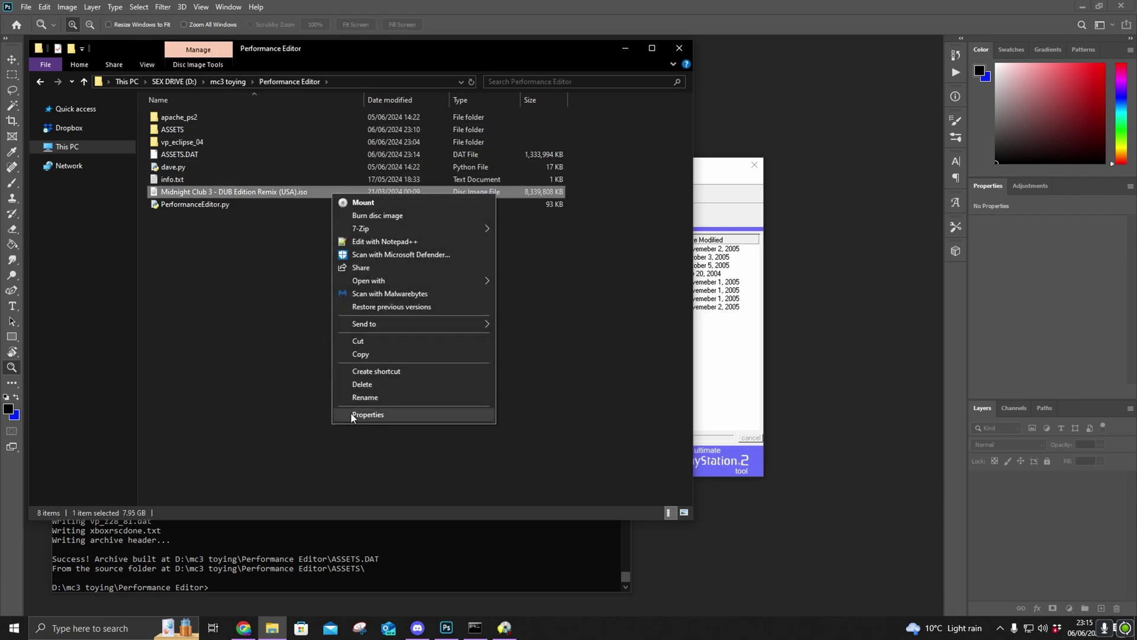
pyautogui.click(240, 151)
pyautogui.rightClick(236, 152)
pyautogui.click(278, 347)
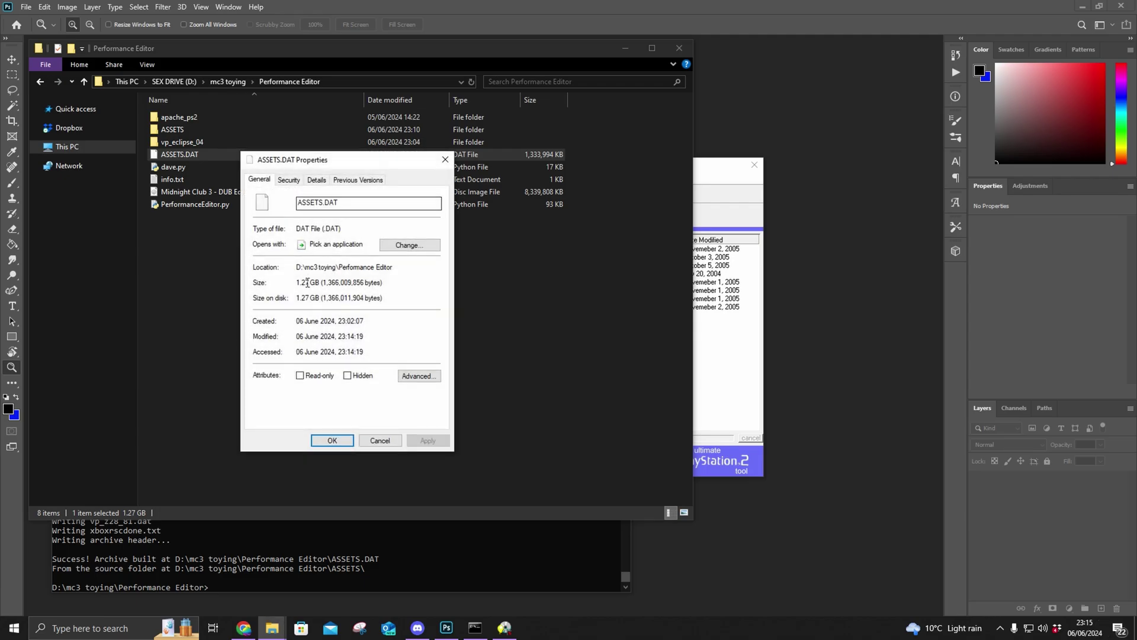
pyautogui.moveTo(324, 283); pyautogui.dragTo(349, 285)
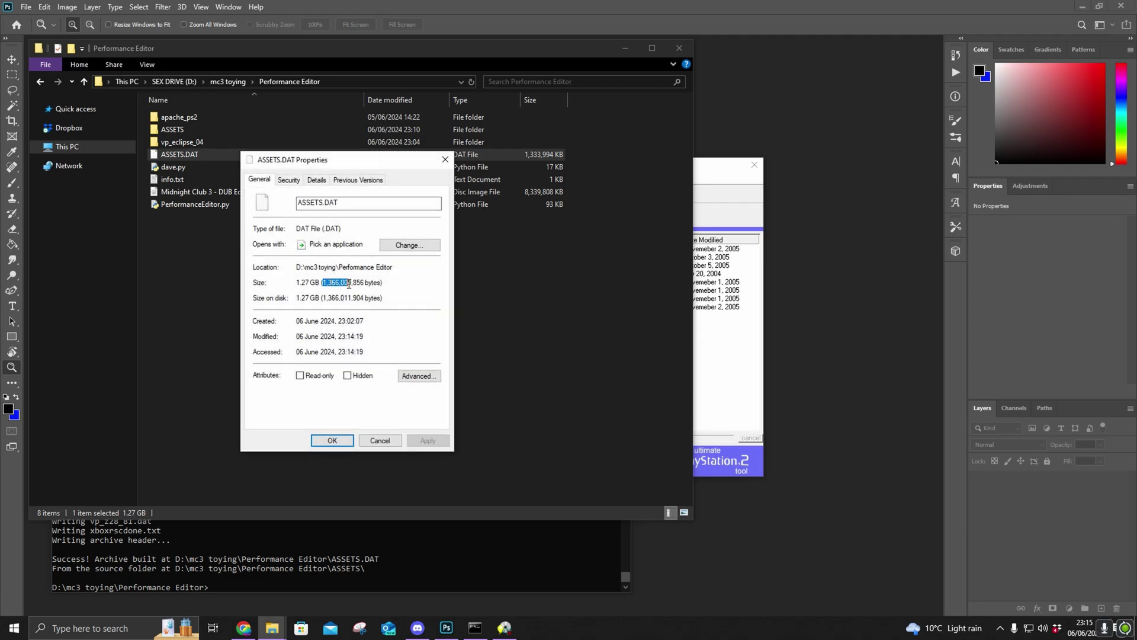
pyautogui.rightClick(362, 283)
pyautogui.click(382, 321)
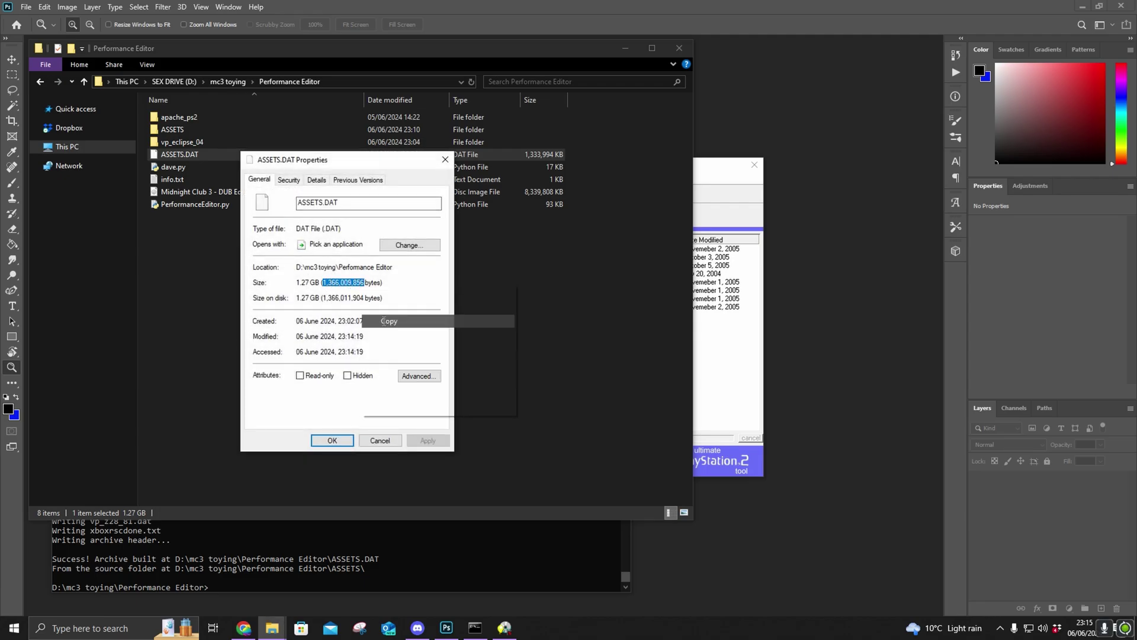
pyautogui.click(720, 176)
pyautogui.rightClick(638, 324)
pyautogui.click(659, 371)
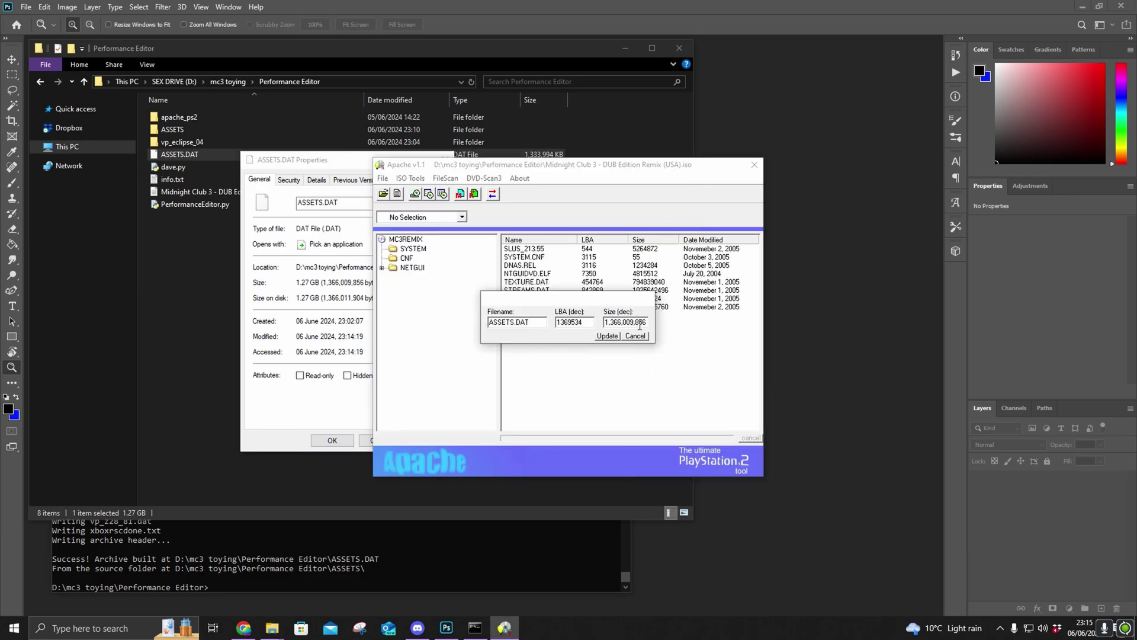
pyautogui.press('BackSpace')
pyautogui.click(619, 322)
pyautogui.press('BackSpace')
pyautogui.press('BackSpace')
pyautogui.click(608, 336)
pyautogui.click(526, 307)
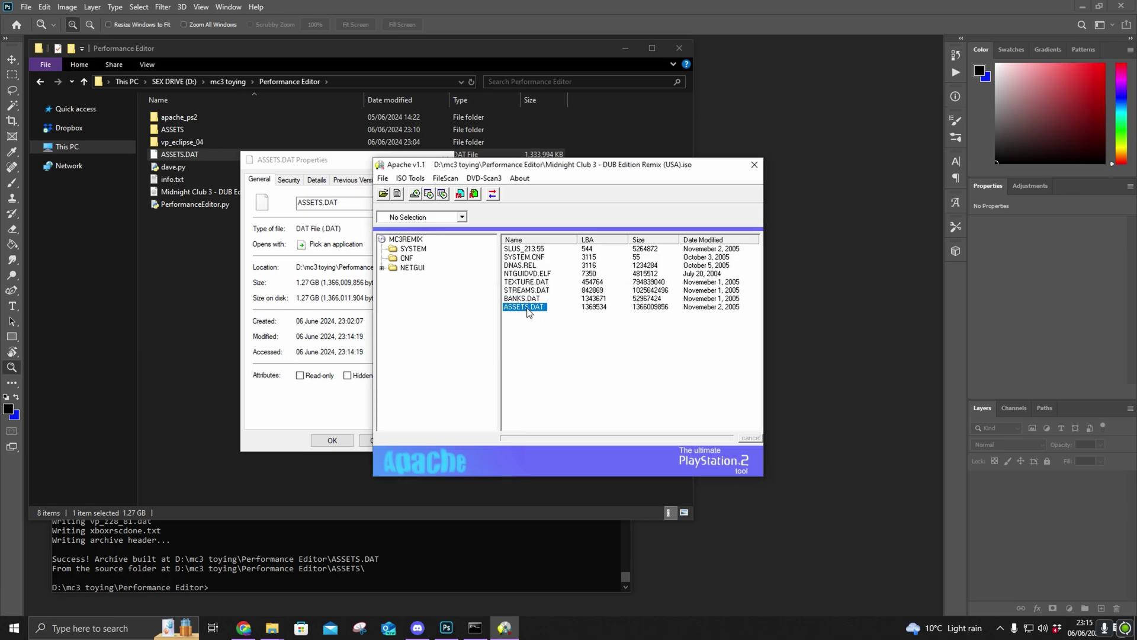
pyautogui.click(408, 179)
# - Replace ASSETS.DAT in the ISO with the rebuilt file, dismiss the confirmation, and close Apache
pyautogui.click(406, 205)
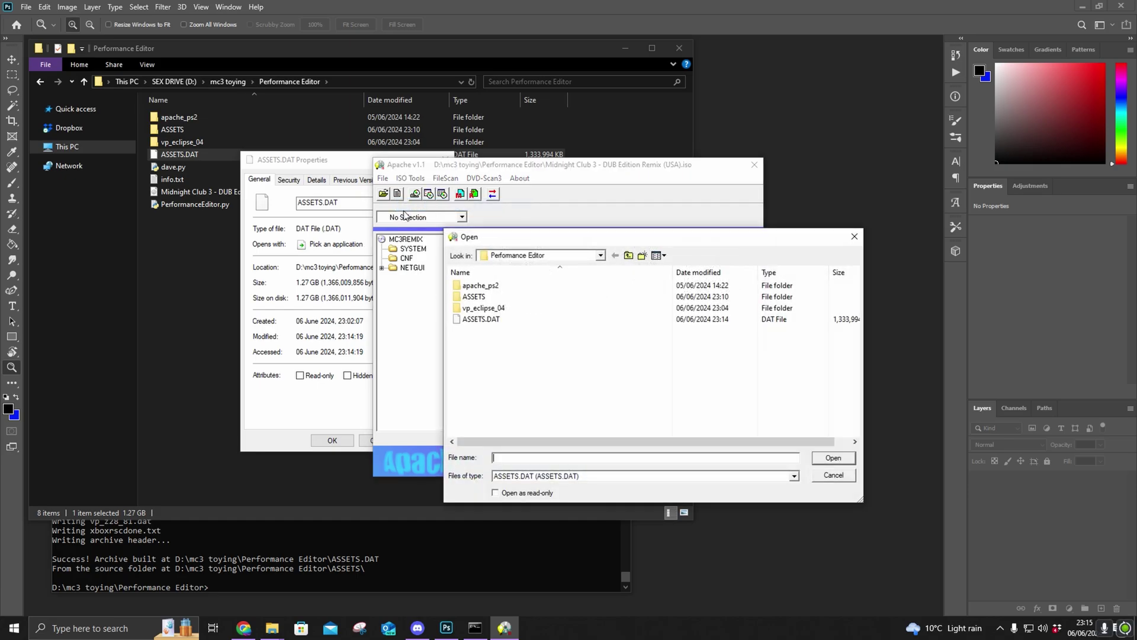
pyautogui.click(489, 321)
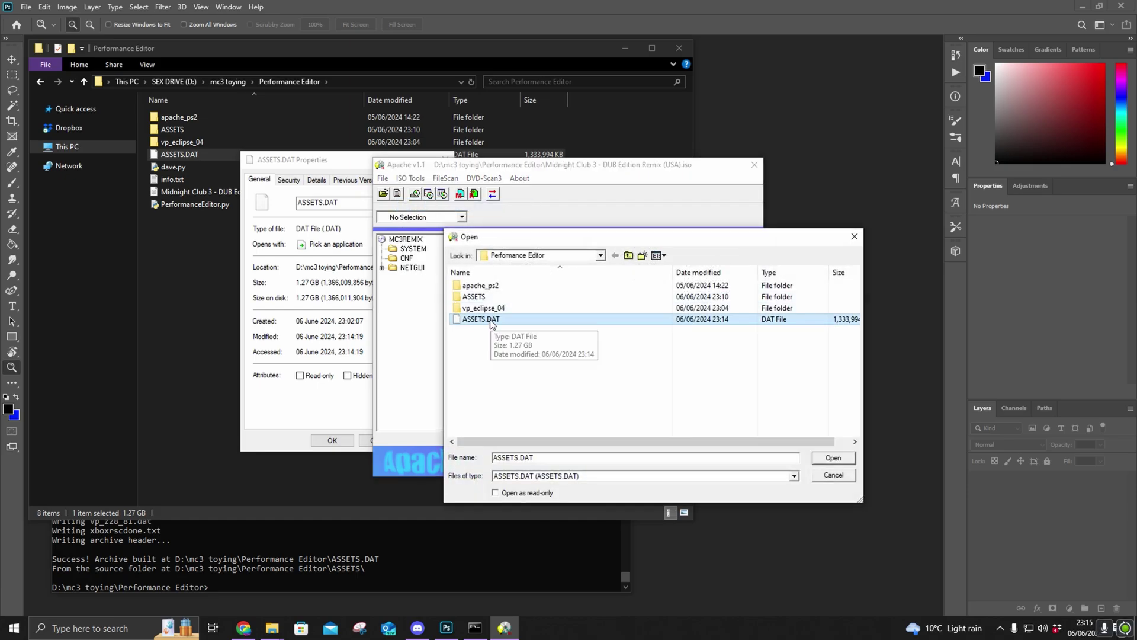
pyautogui.click(833, 459)
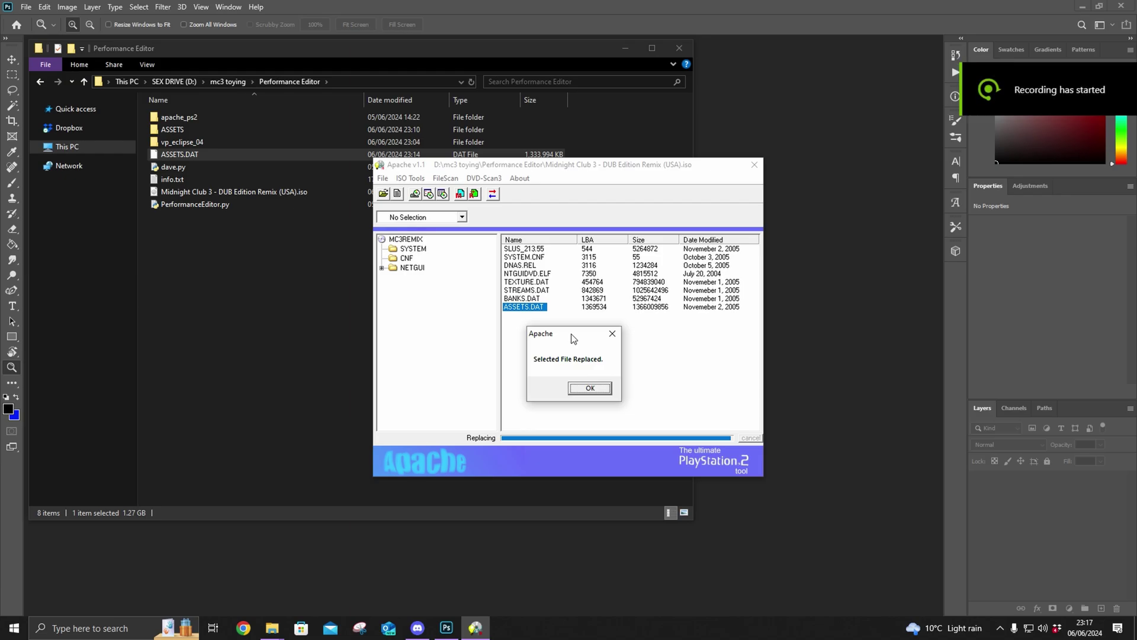
pyautogui.moveTo(588, 336); pyautogui.dragTo(574, 340)
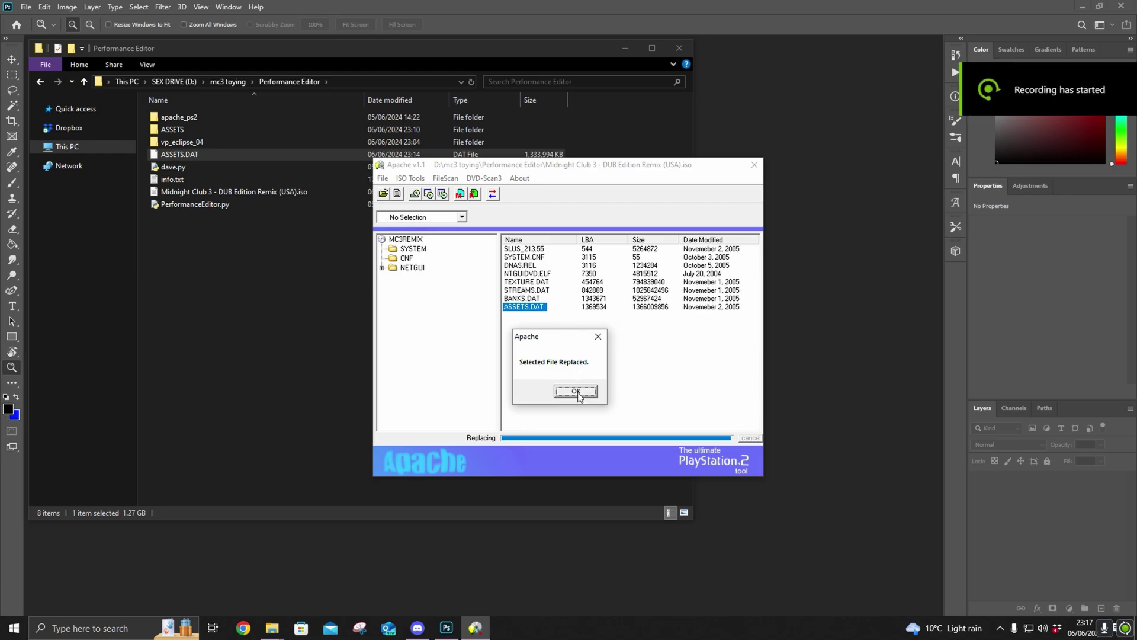
pyautogui.click(576, 391)
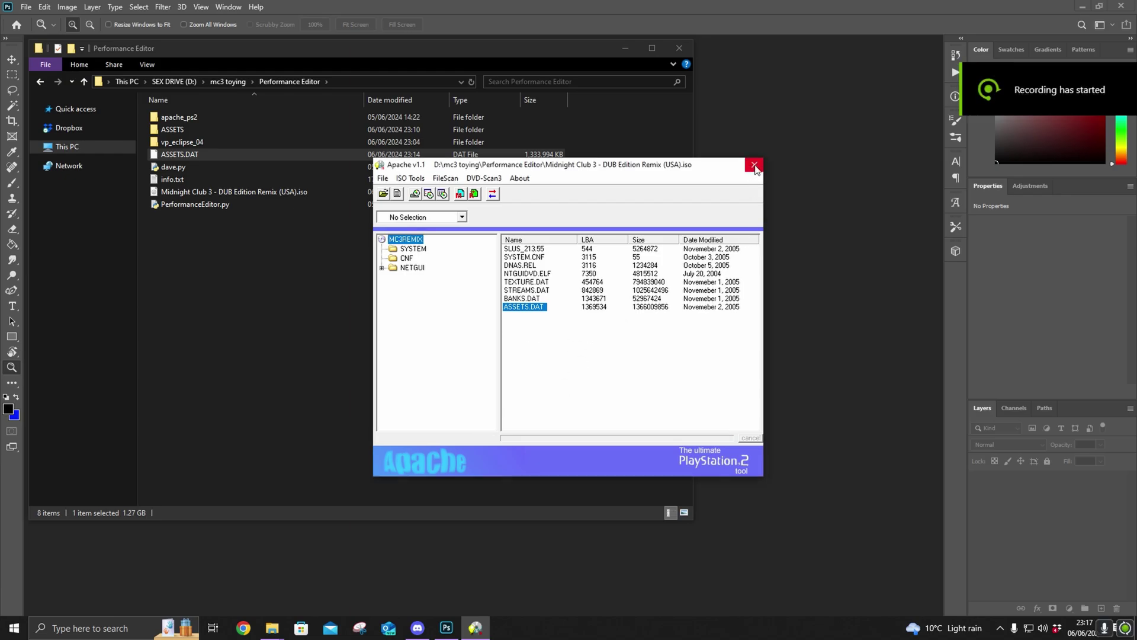
pyautogui.click(754, 168)
pyautogui.click(261, 193)
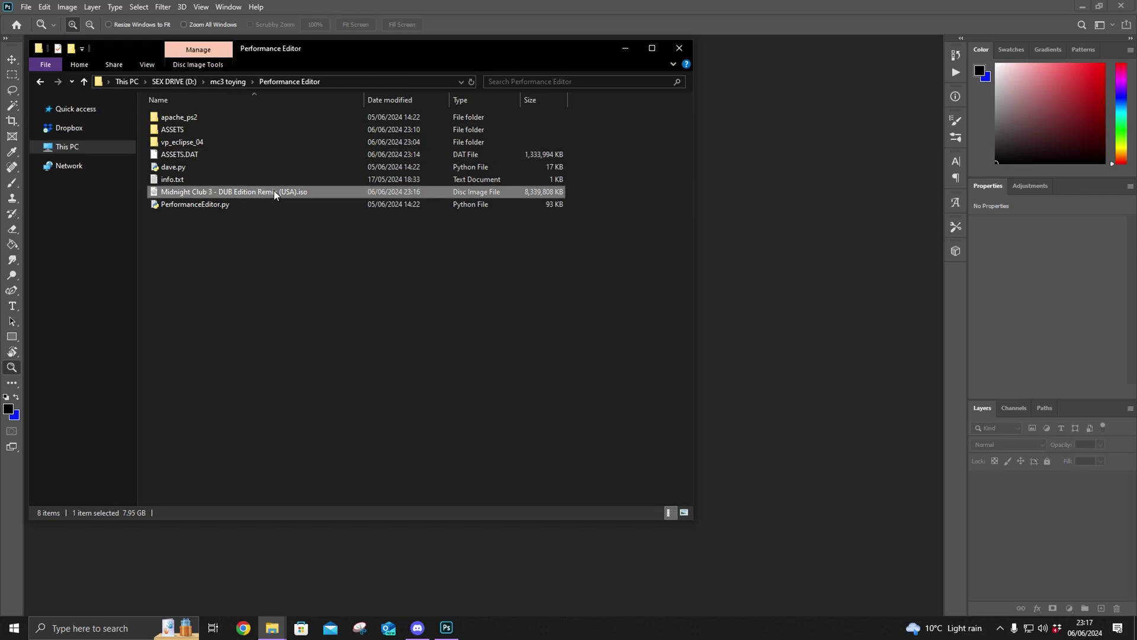